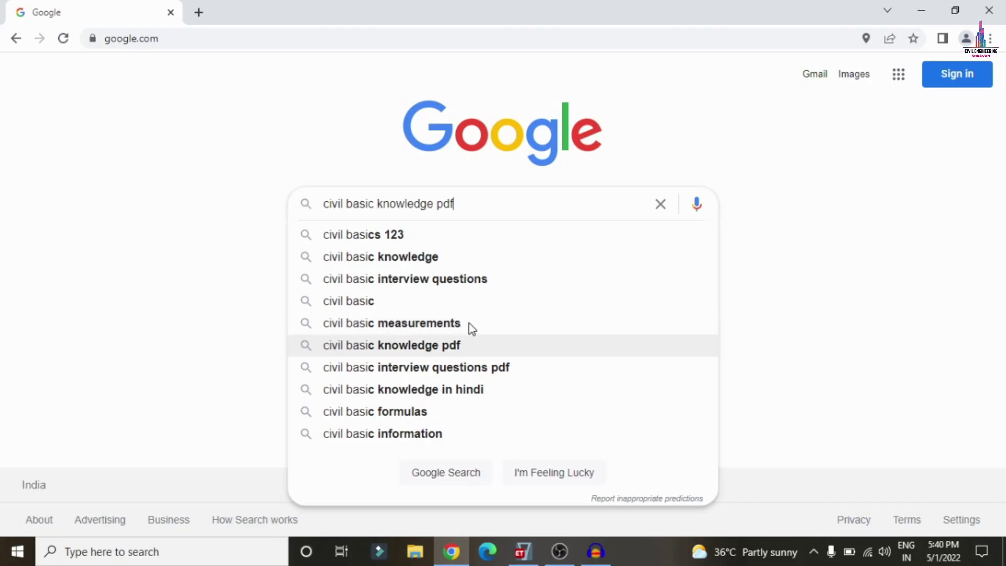
Step: Search 'civil basics 123', open civilbasics123.com and scroll through its recent posts
key(Up)
key(Up)
key(Up)
key(Up)
key(Up)
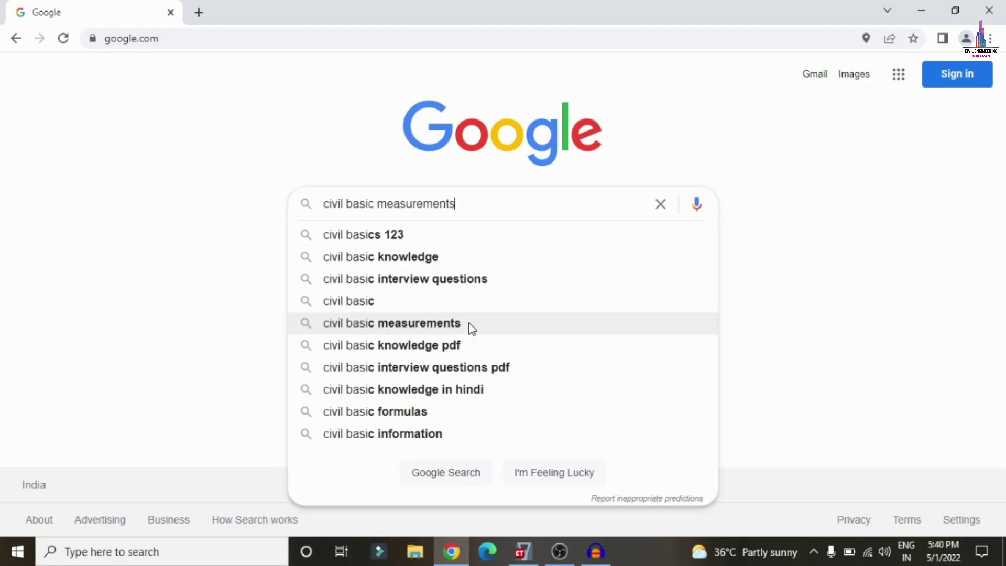
key(Return)
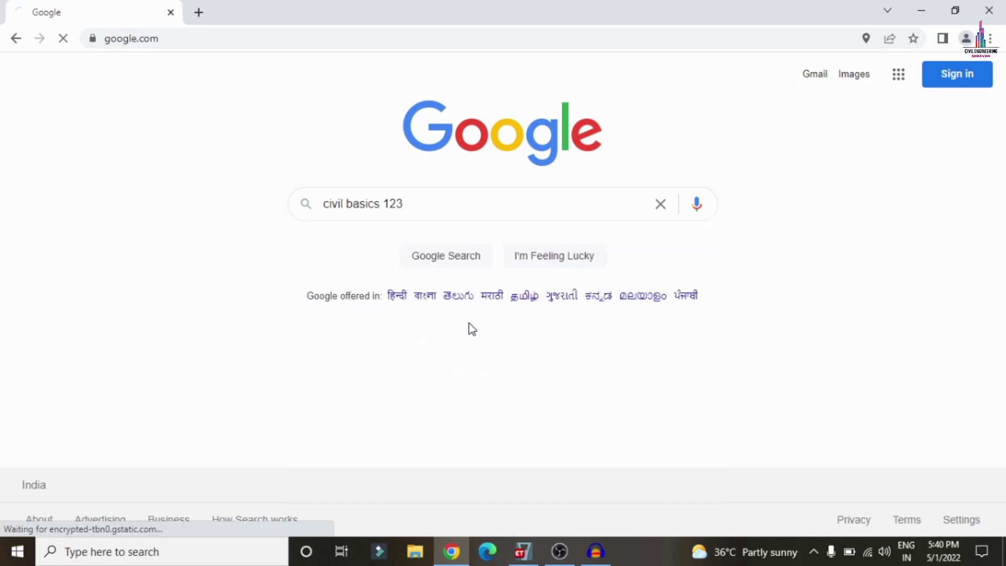
click(339, 215)
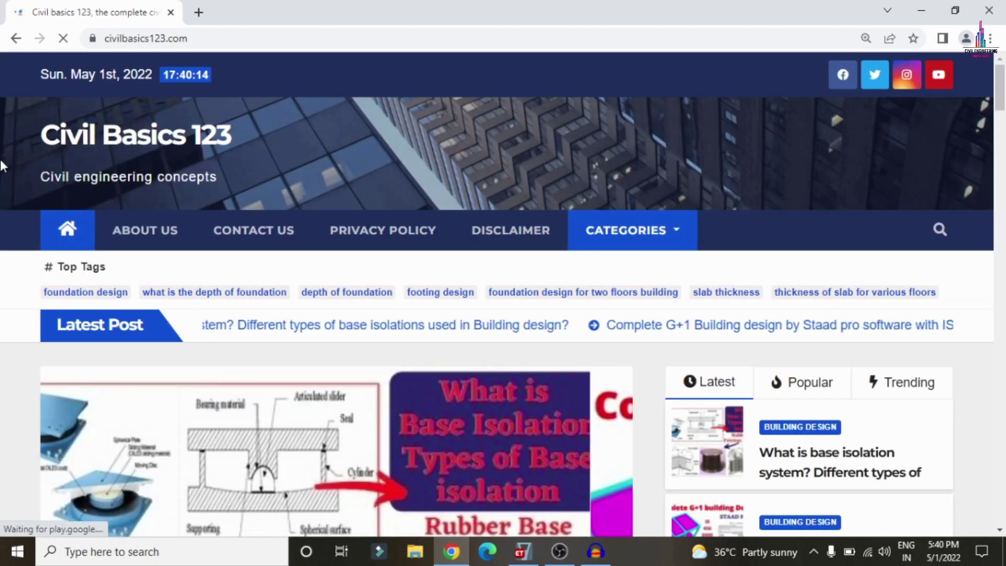
scroll(906, 276, down, 5)
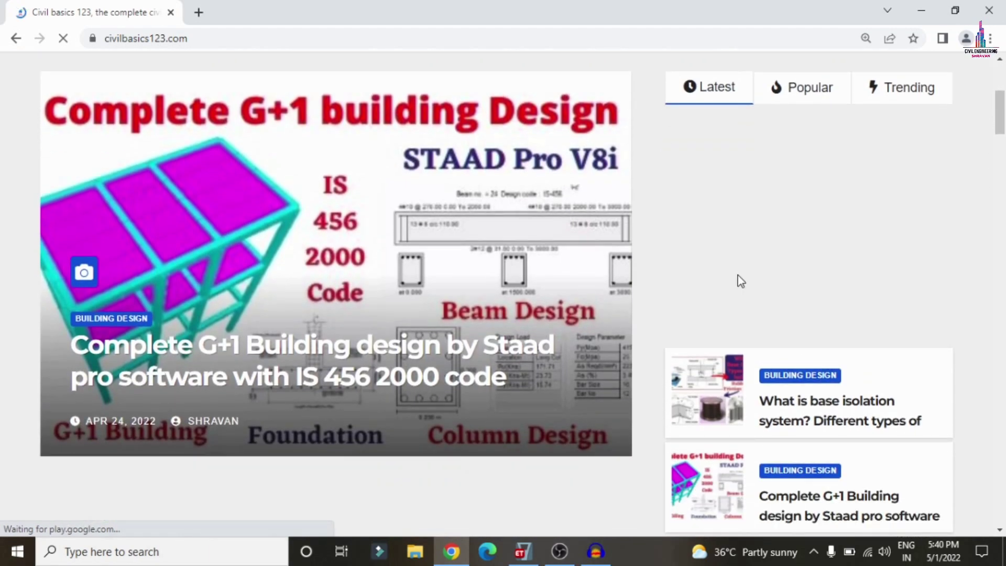
scroll(737, 275, down, 3)
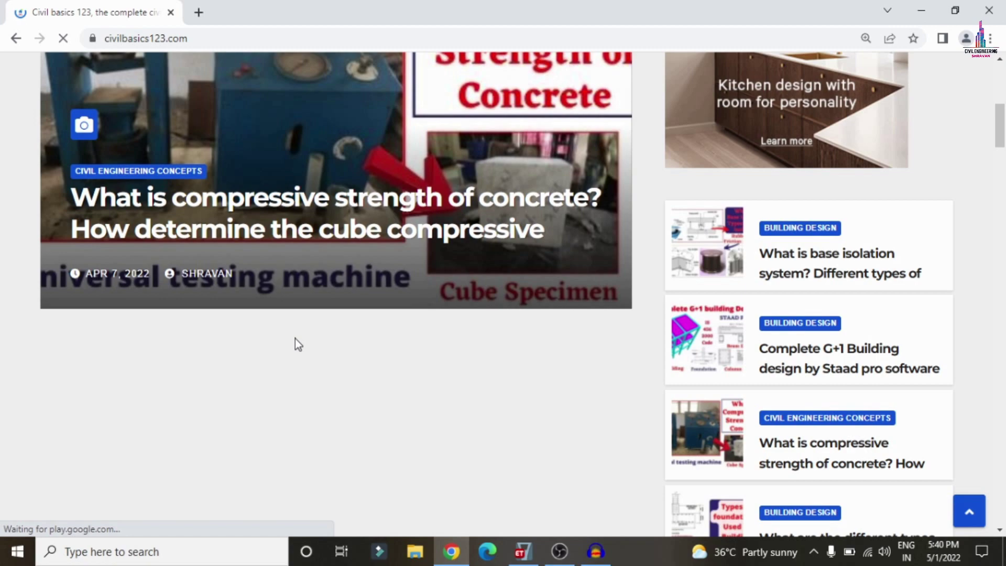
scroll(605, 315, down, 7)
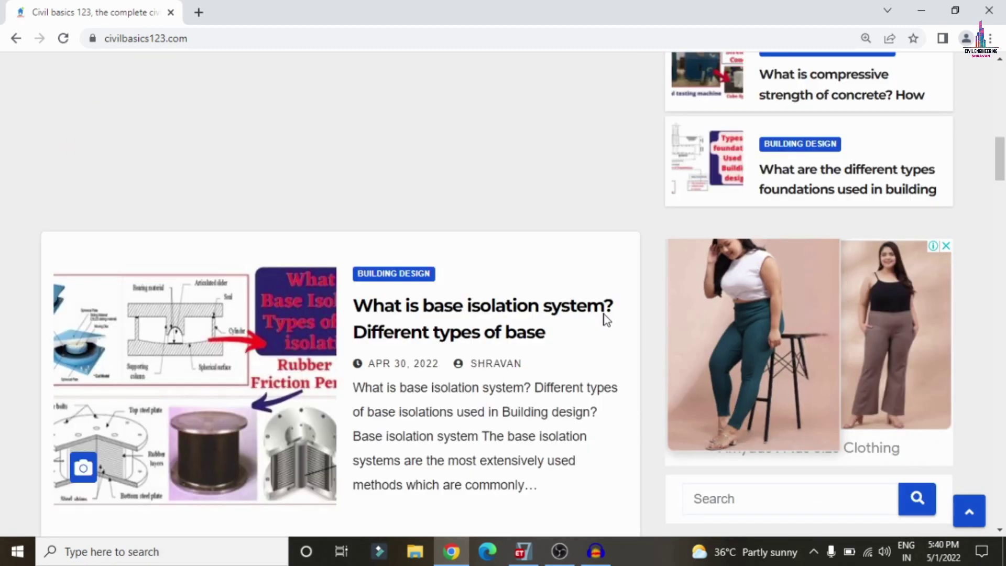
scroll(604, 314, down, 4)
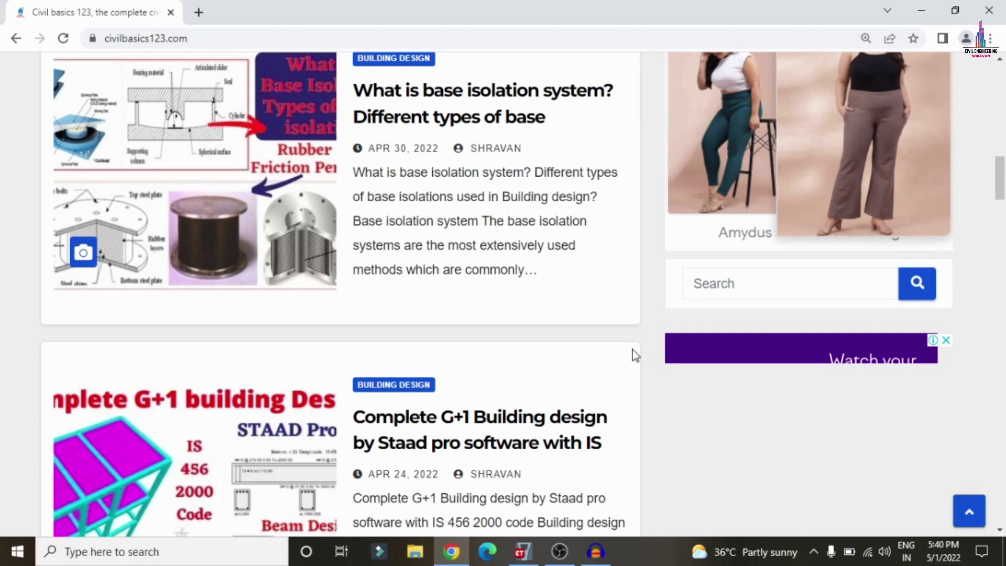
scroll(632, 350, down, 15)
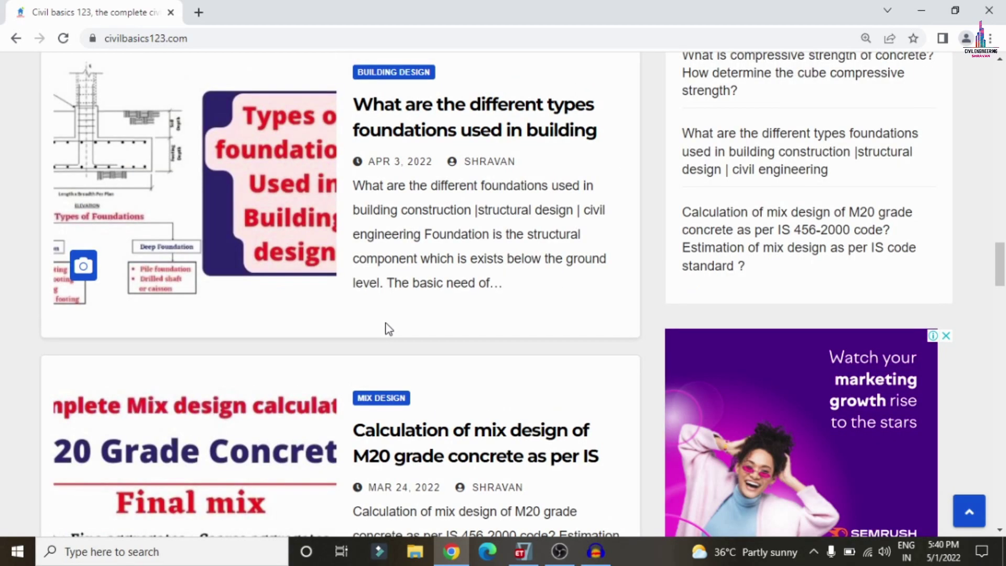
scroll(388, 329, down, 12)
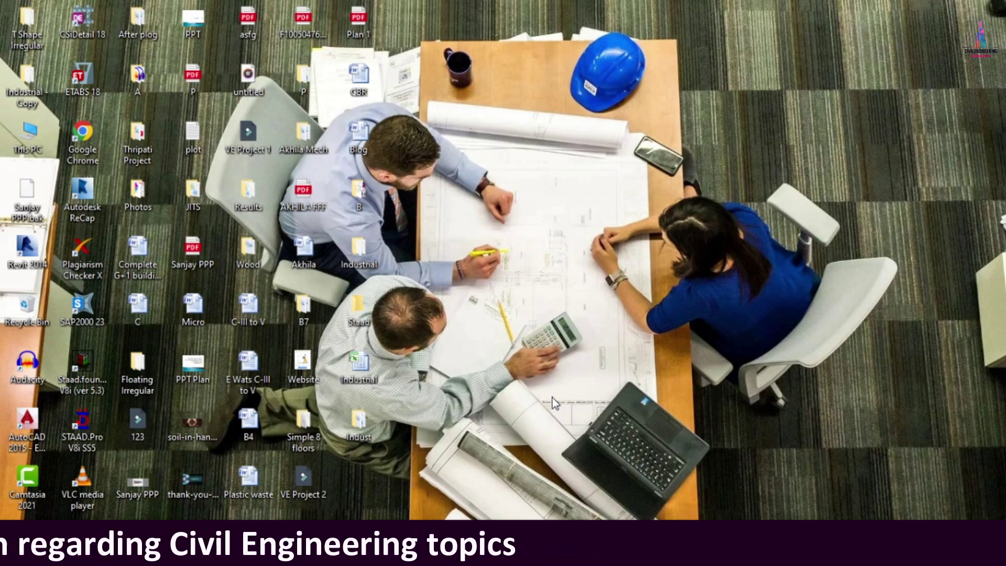
Step: Restore the ETABS 'T Shape' model window from the taskbar
mouse_move(522, 554)
click(507, 461)
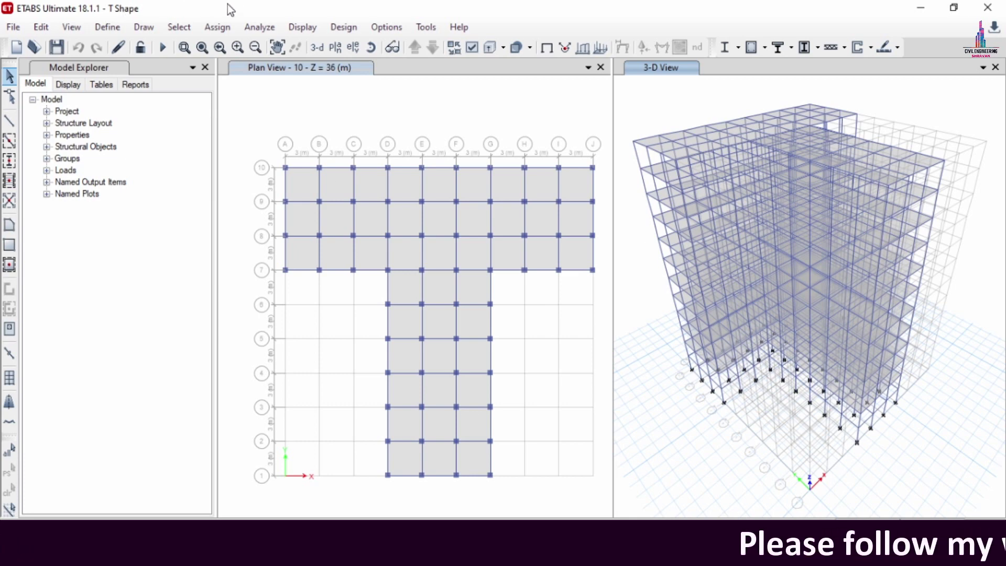
Step: Review the M30 concrete and HYSD500 rebar material properties
click(107, 28)
click(157, 46)
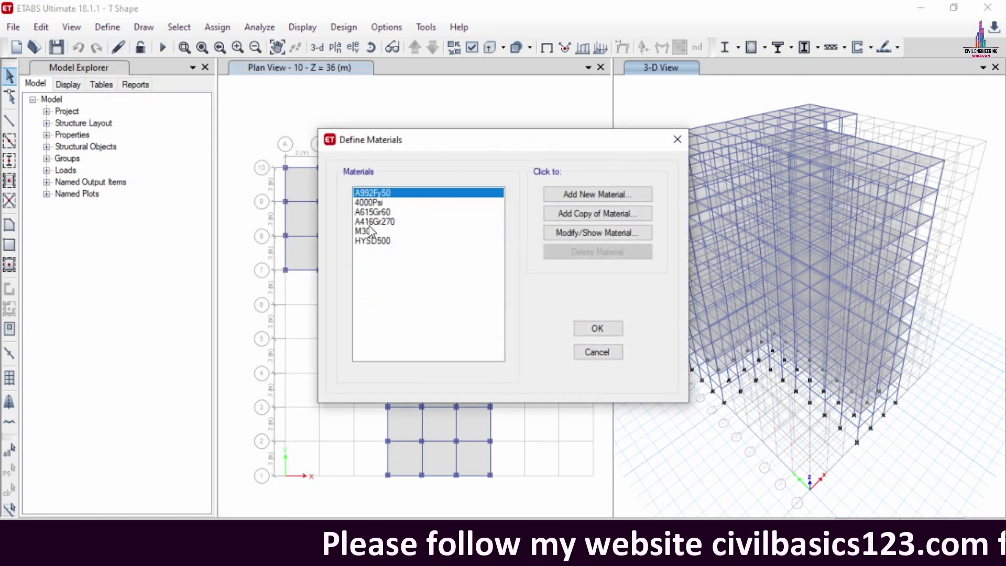
click(370, 222)
click(374, 232)
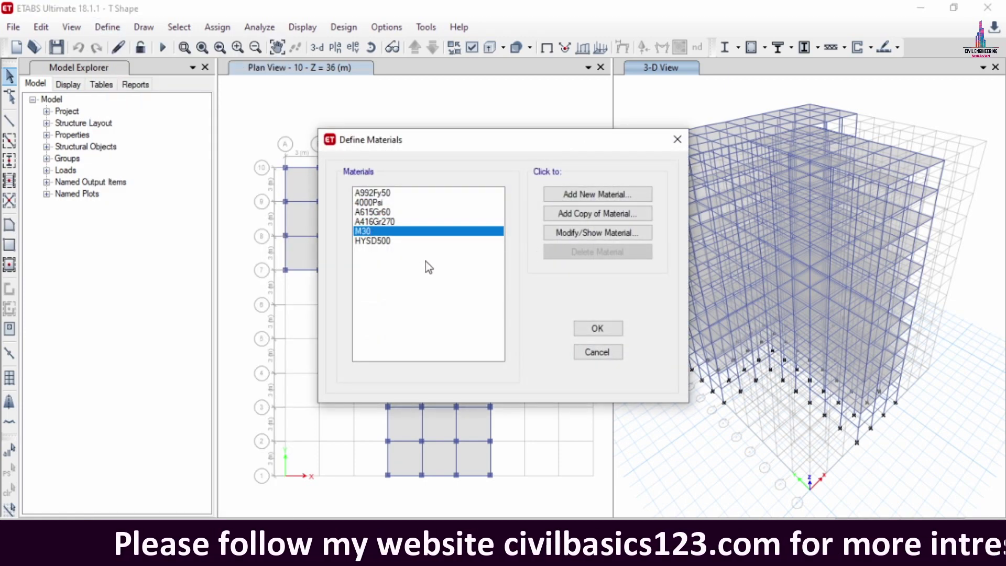
click(373, 241)
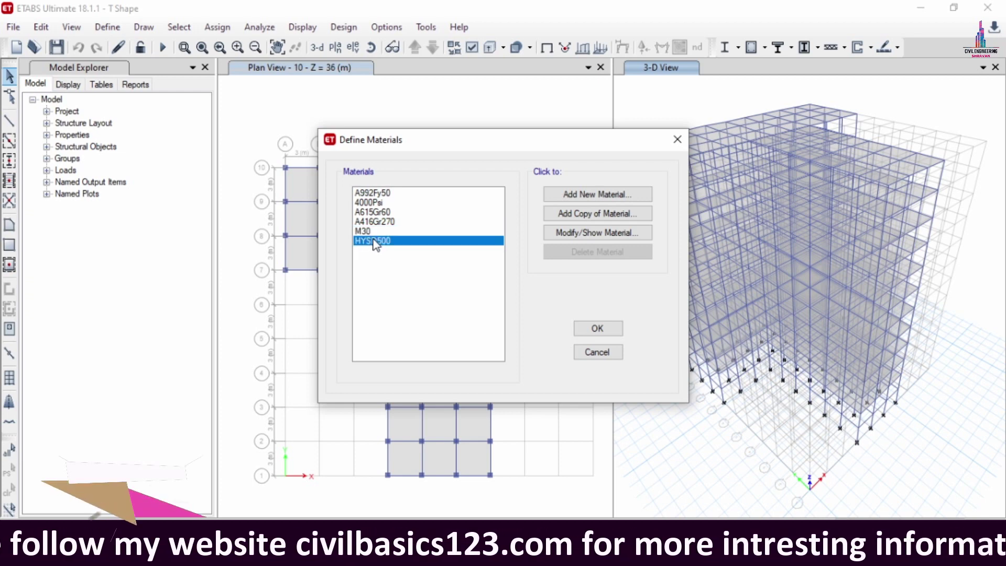
click(587, 328)
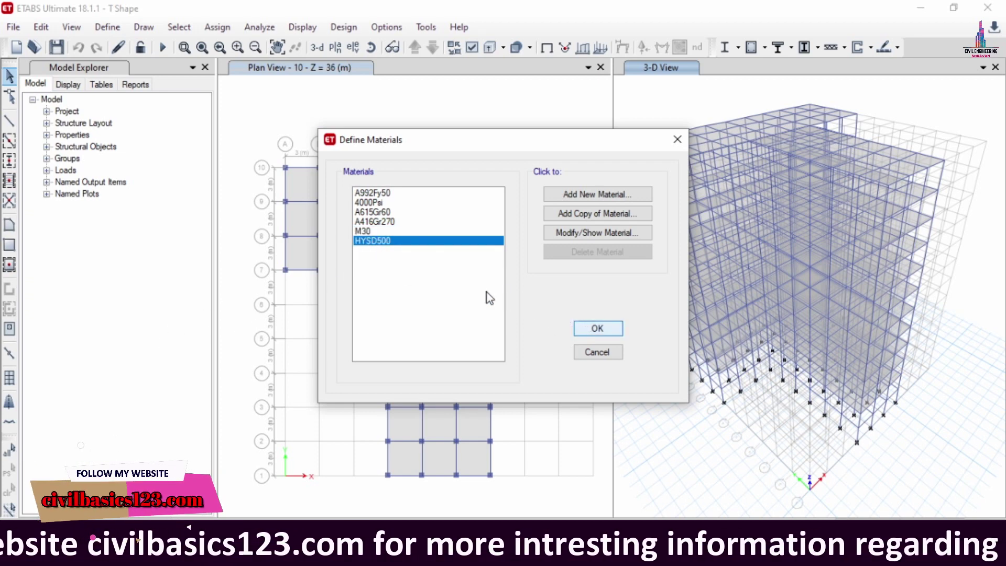
Step: Check the Beam frame section's depth and width (460 × 350 mm)
click(122, 27)
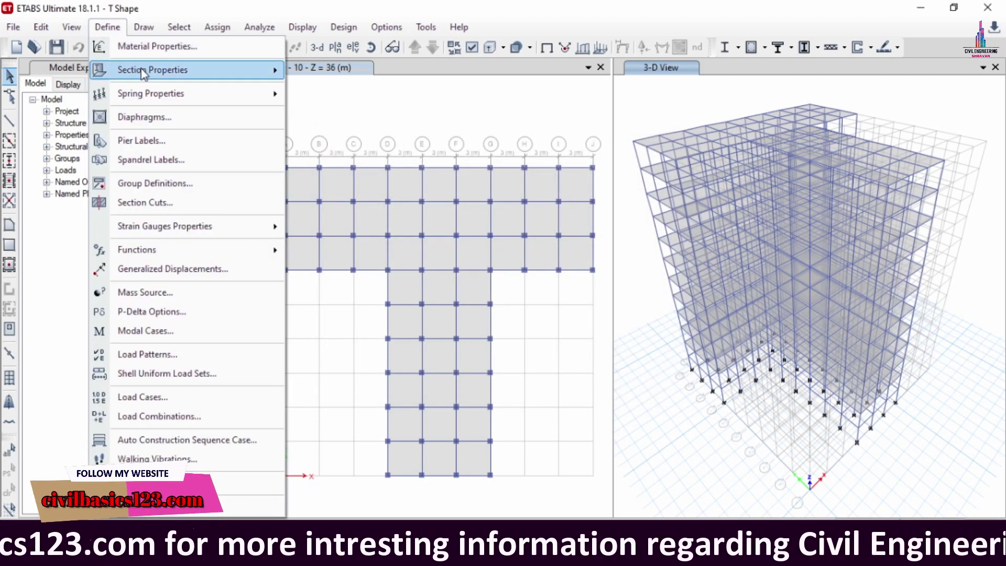
mouse_move(141, 68)
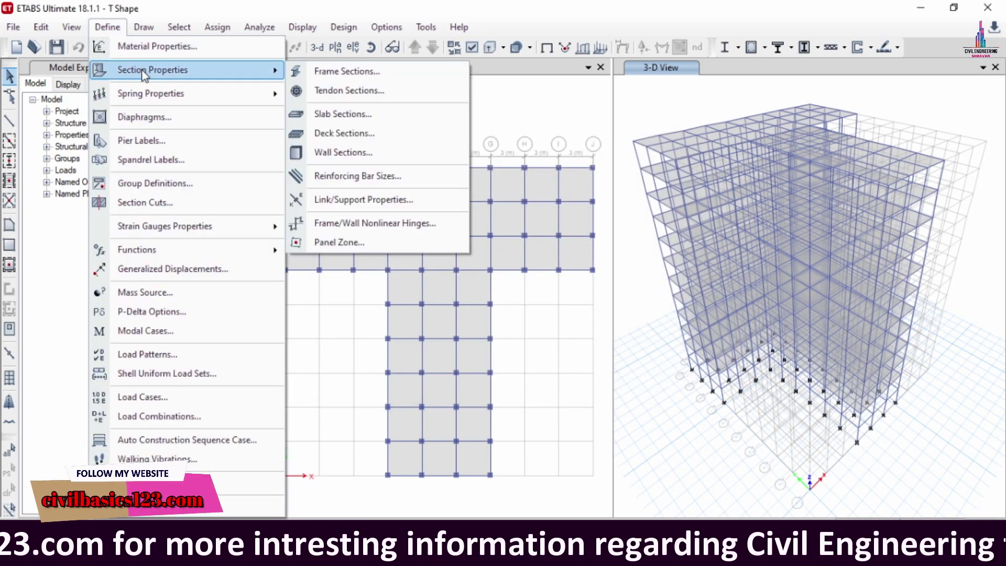
click(353, 74)
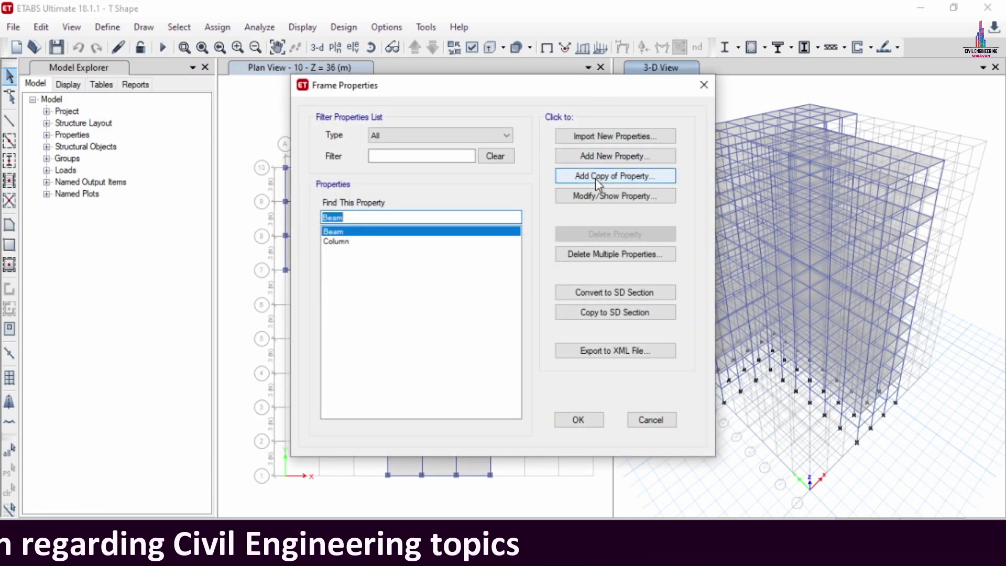
click(577, 195)
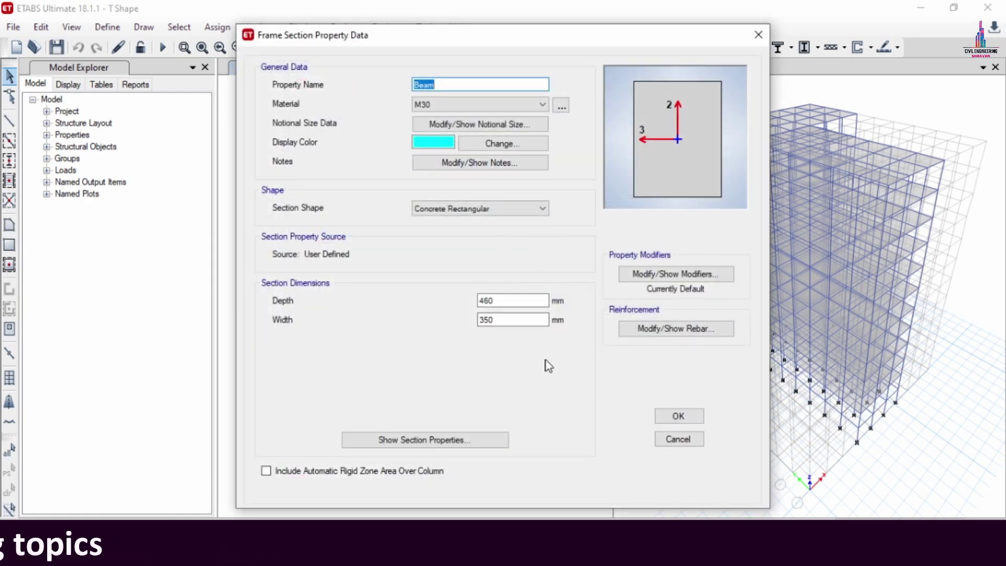
click(504, 300)
click(504, 317)
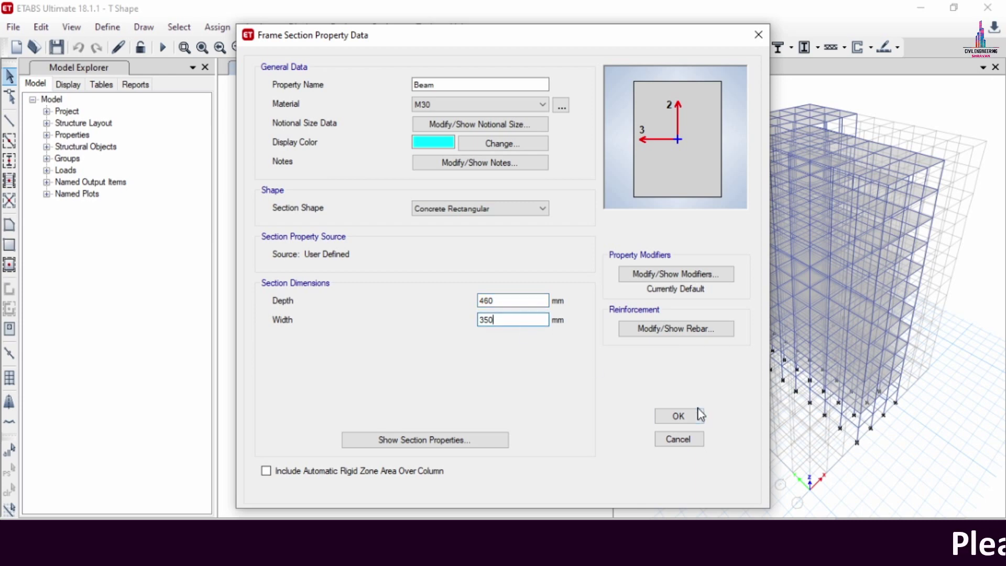
click(678, 416)
Step: Check the Column frame section is 460 × 460 mm and close the sections list
click(341, 240)
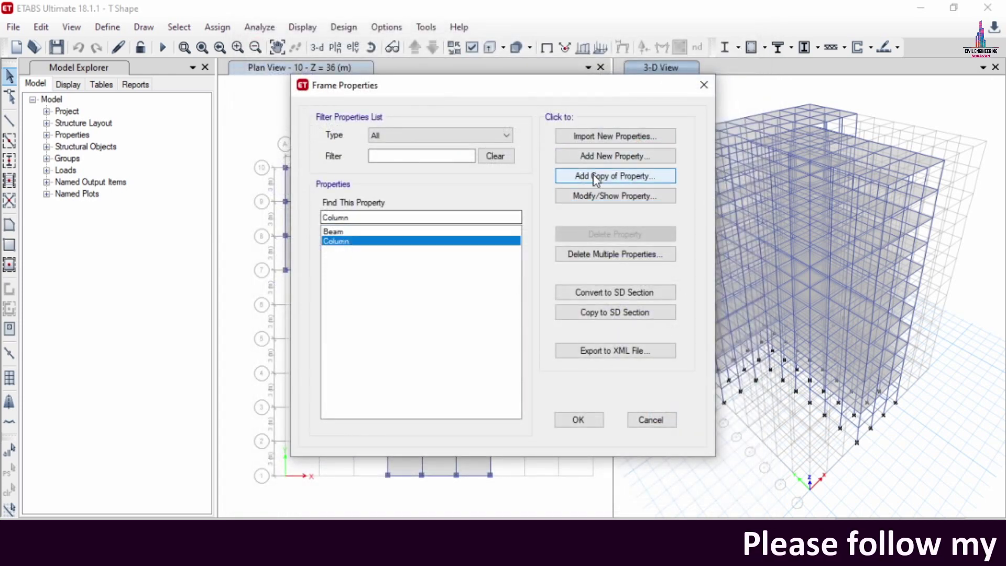
click(589, 196)
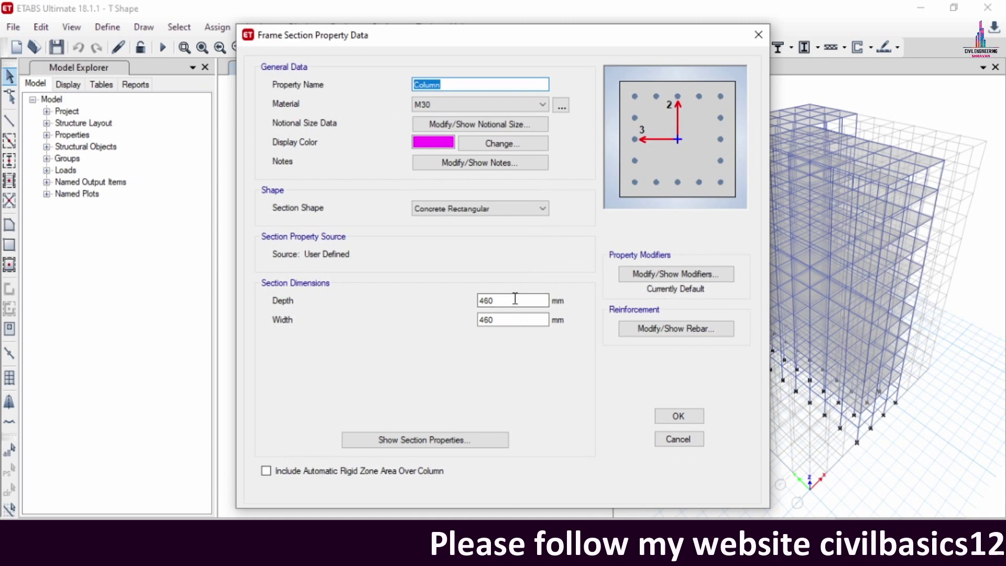
click(515, 299)
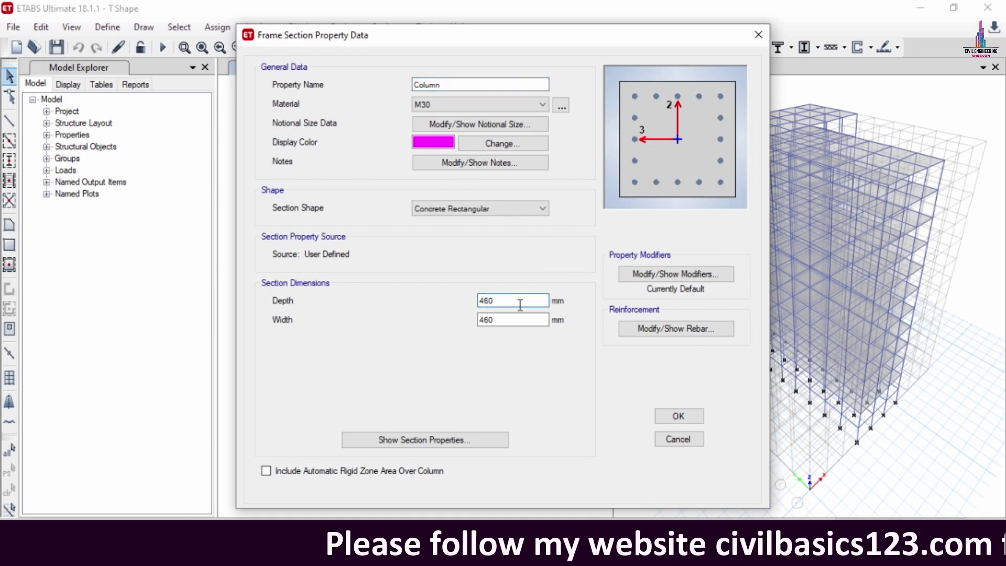
click(533, 319)
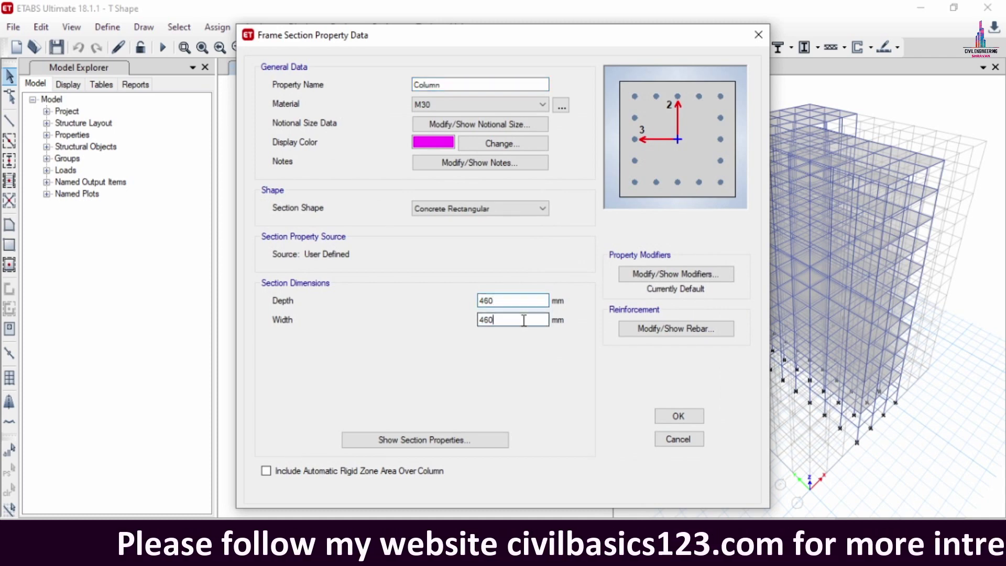
click(672, 441)
click(662, 423)
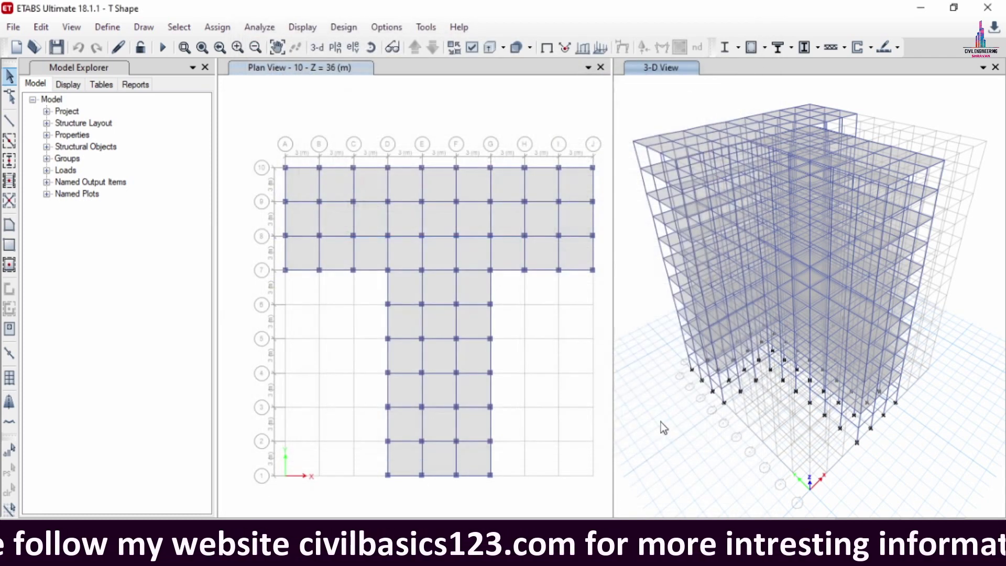
click(107, 27)
Step: Review the S150 slab section properties
mouse_move(130, 74)
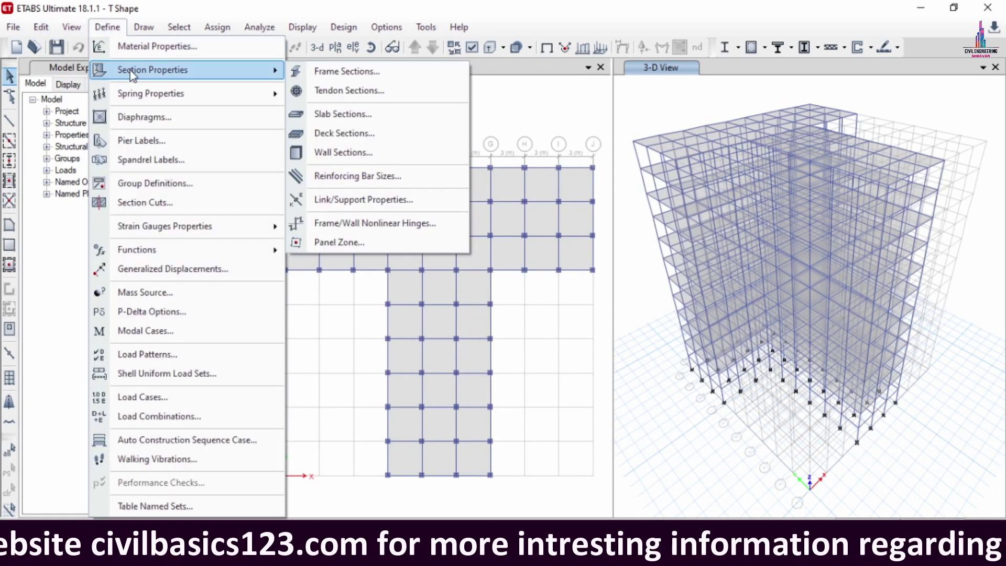
click(381, 112)
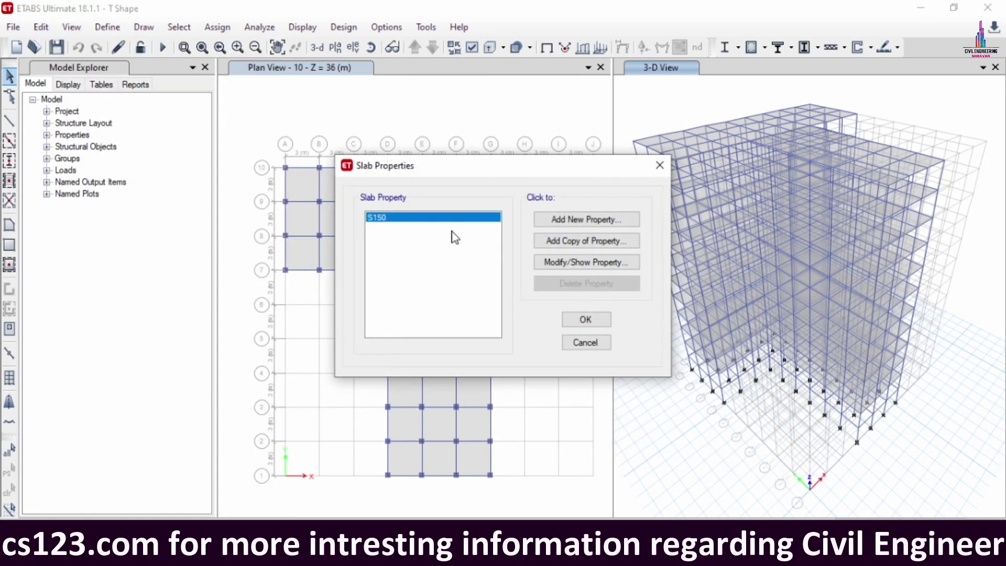
click(561, 264)
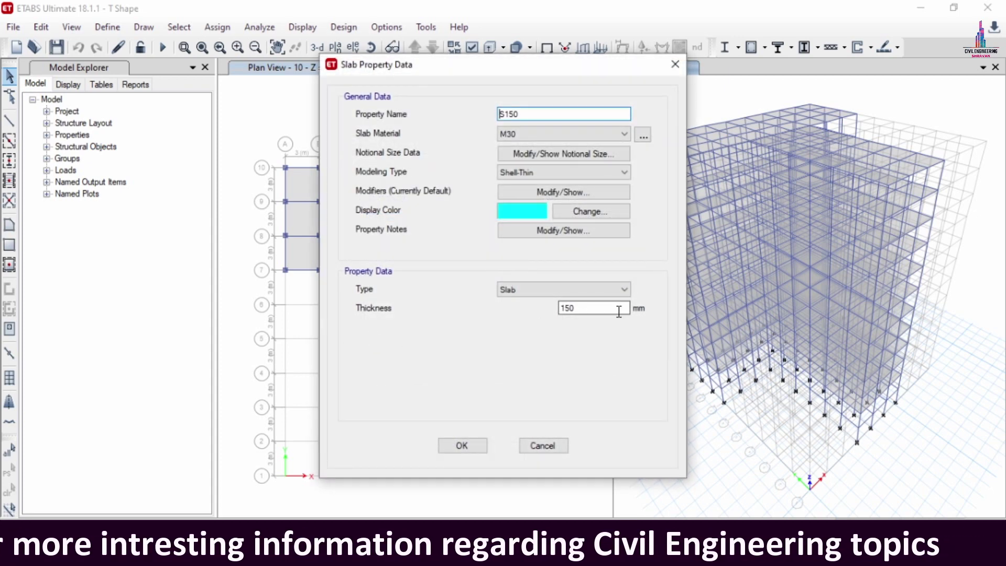
click(563, 445)
click(600, 343)
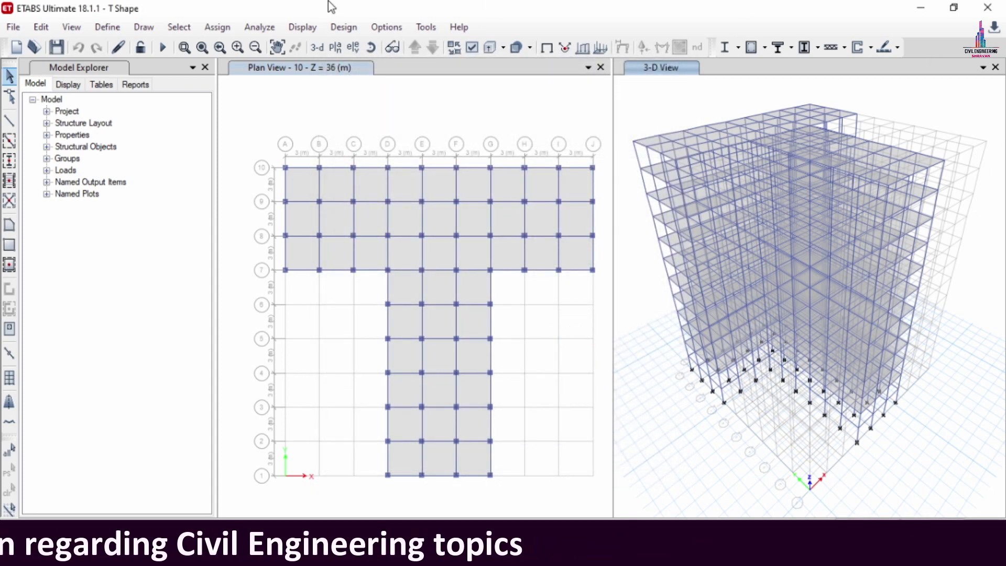
Step: Inspect the Live, EQX, EQY and WX load patterns in the load pattern definitions
click(108, 27)
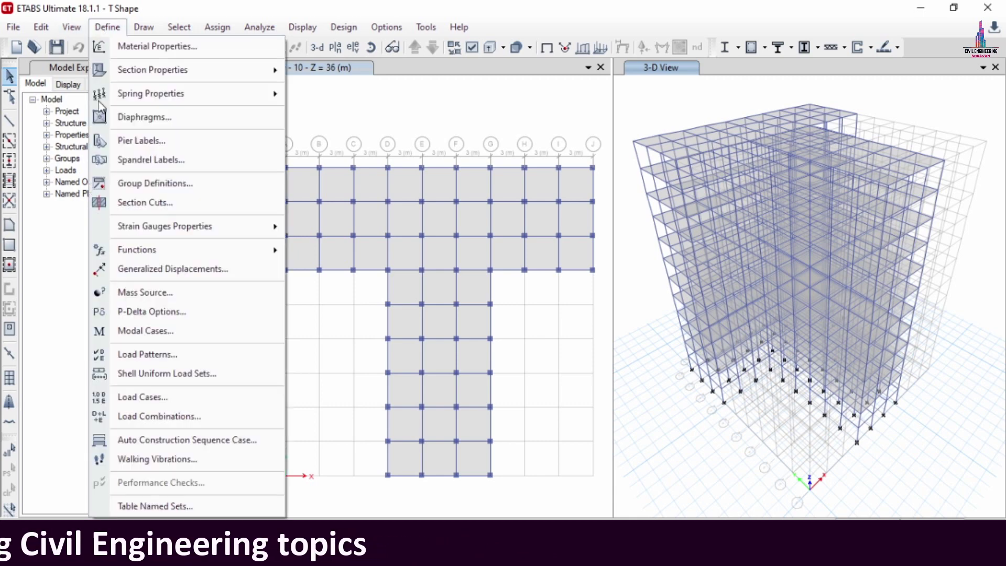
click(161, 352)
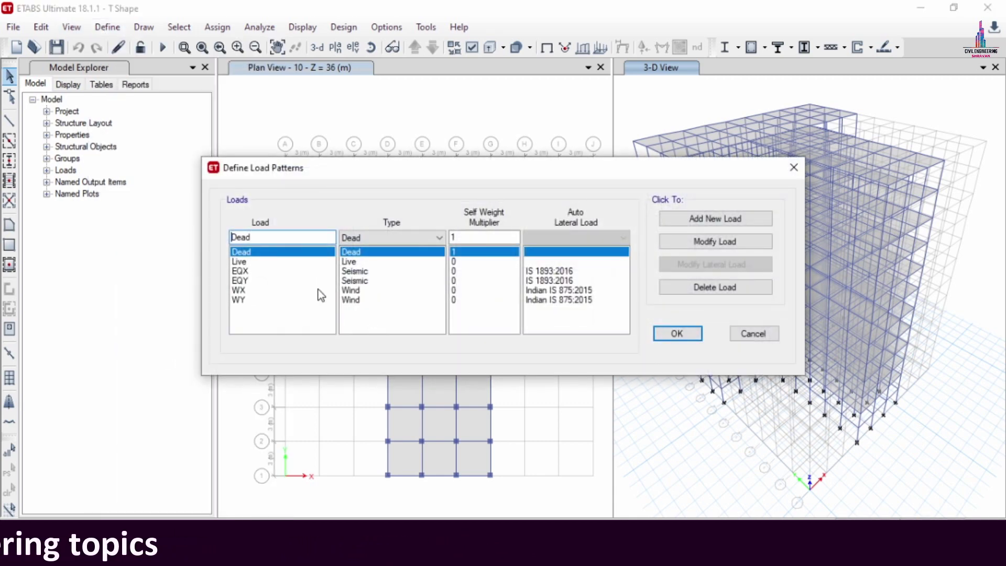
click(368, 261)
click(373, 272)
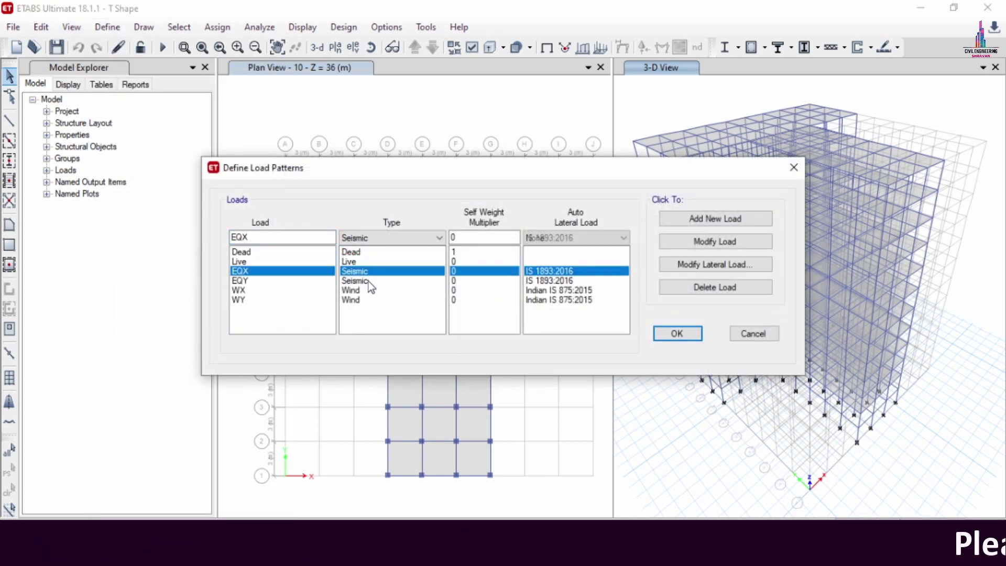
click(369, 281)
click(367, 291)
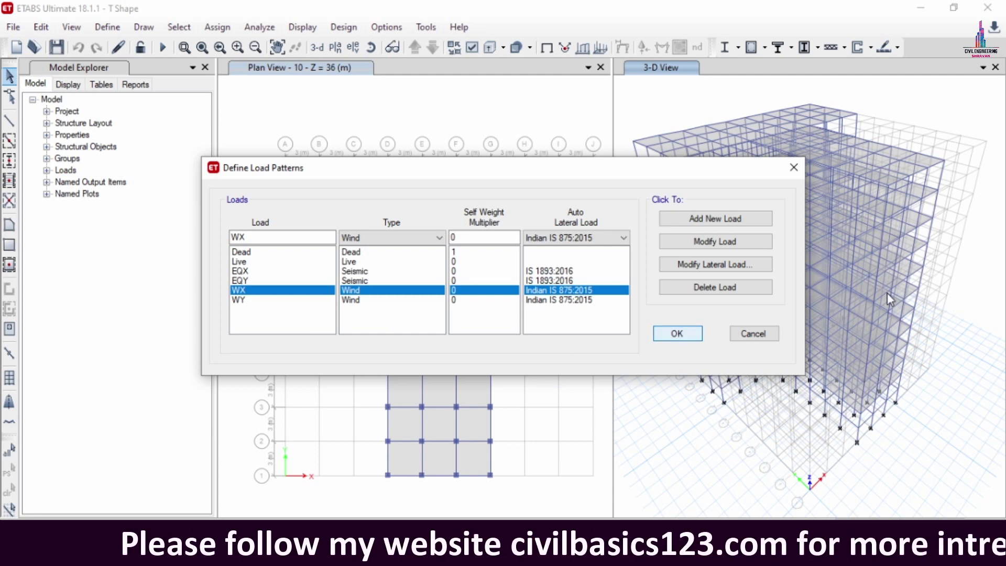
click(793, 167)
click(108, 27)
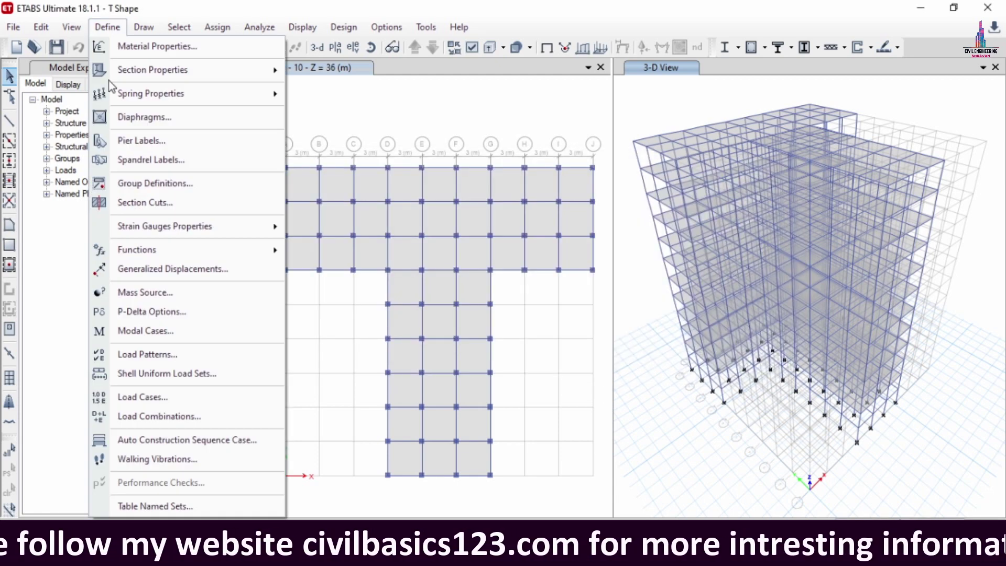
Step: Review the load combinations without changes, then run the analysis for the load cases
click(202, 417)
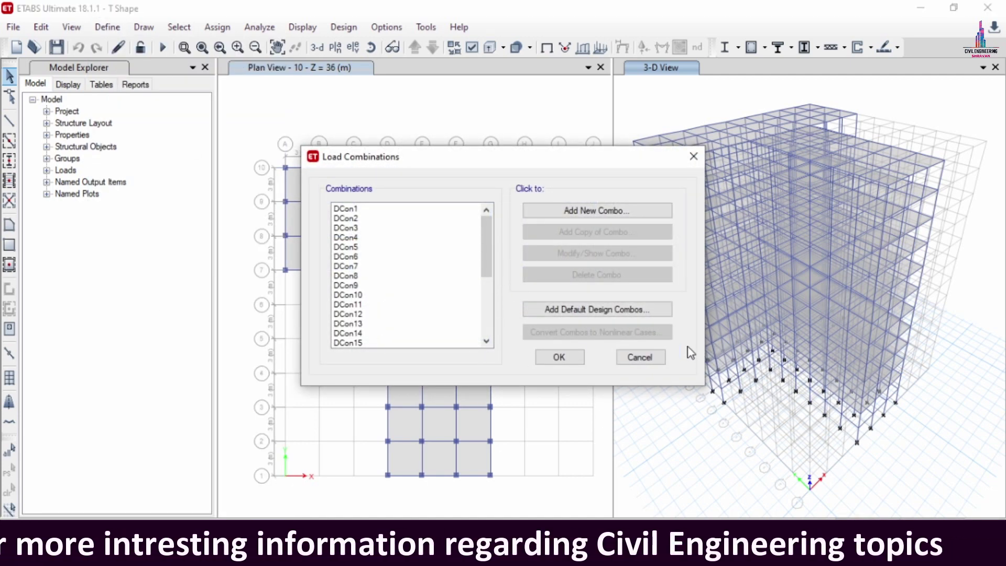
click(641, 358)
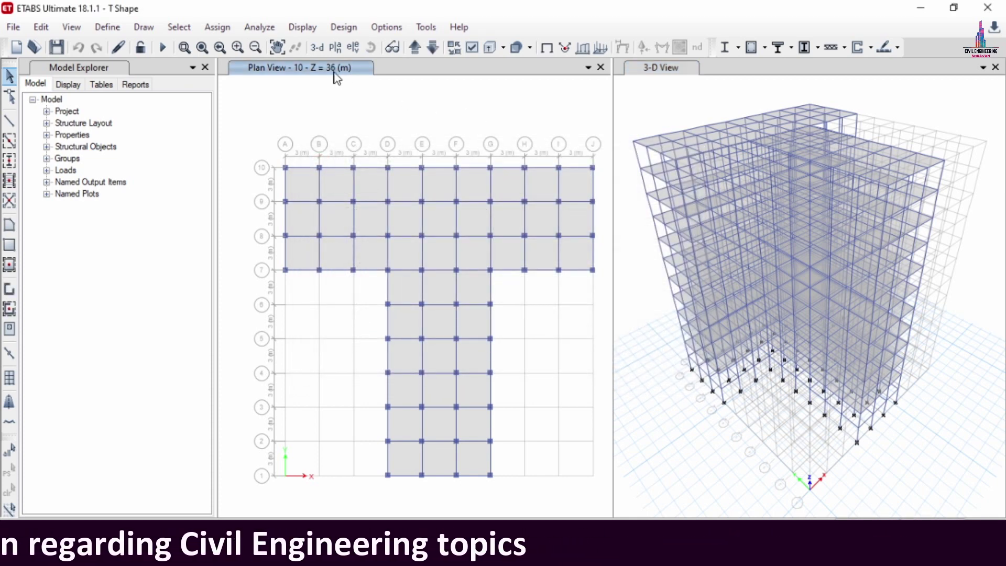
click(251, 29)
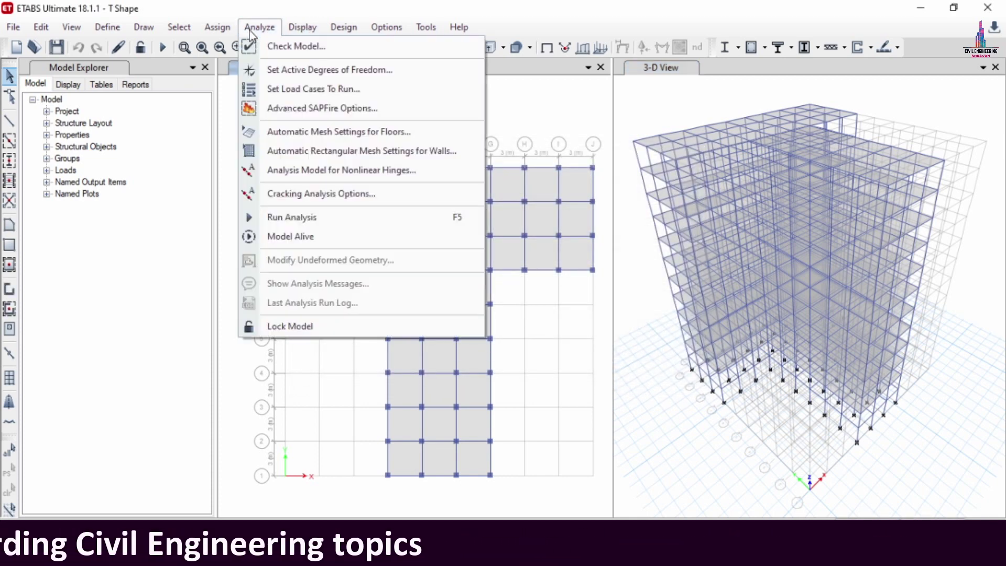
click(288, 88)
click(752, 389)
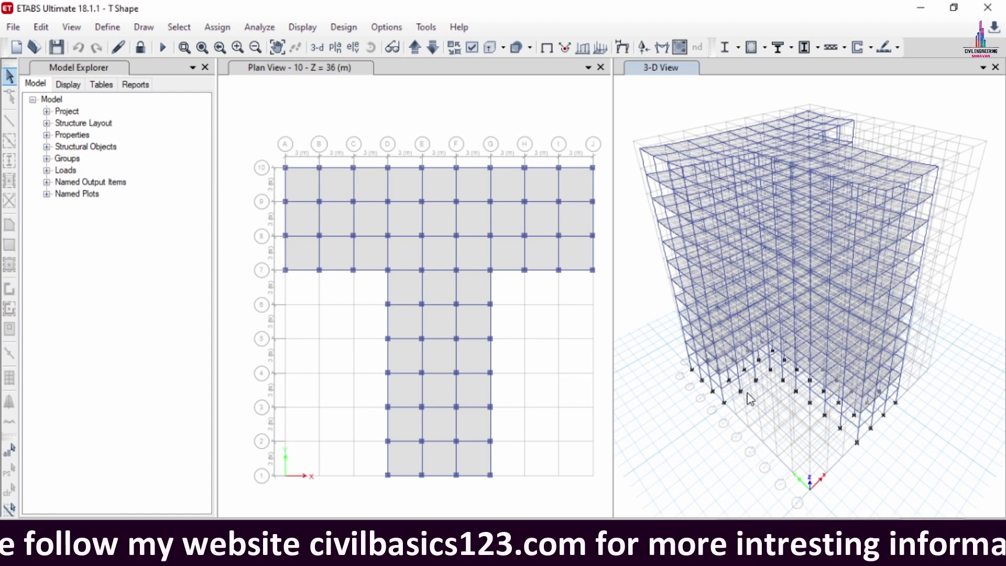
Step: Read the Dead-load joint displacements in mm on the 3-D deformed view
mouse_move(845, 205)
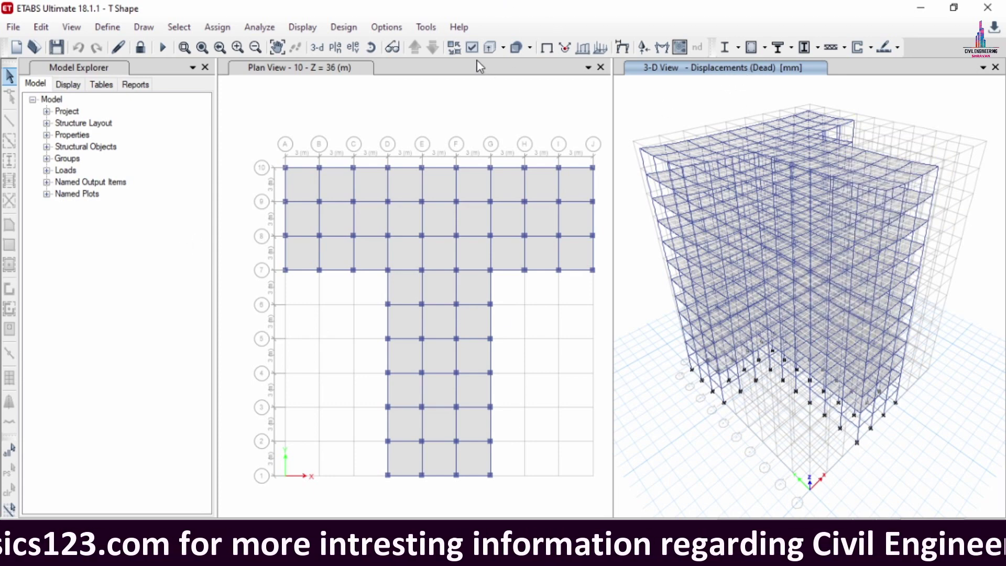
click(297, 28)
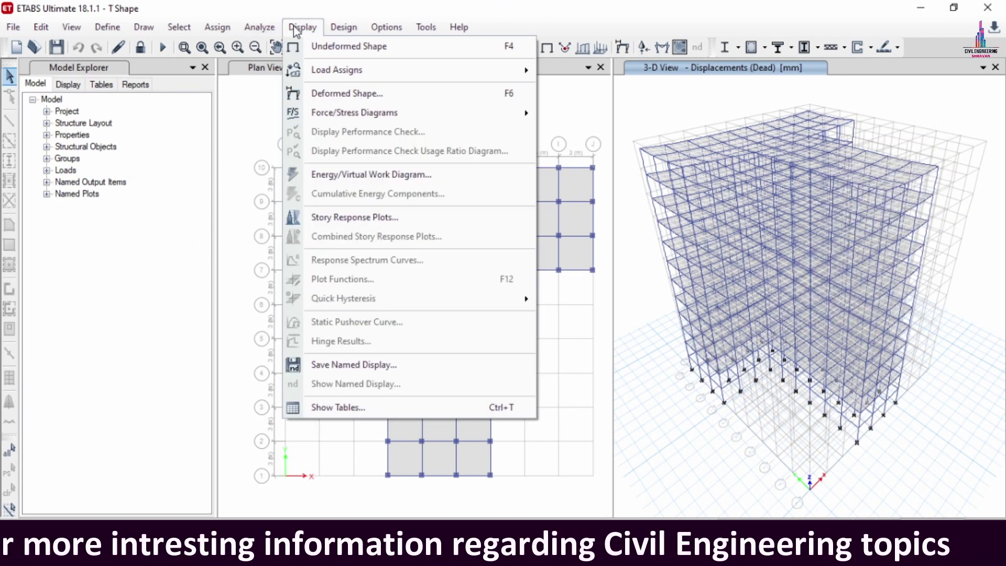
Step: Display the Dead-load Shear 2-2, Moment 3-3 and Torsion frame force diagrams
mouse_move(346, 112)
click(581, 151)
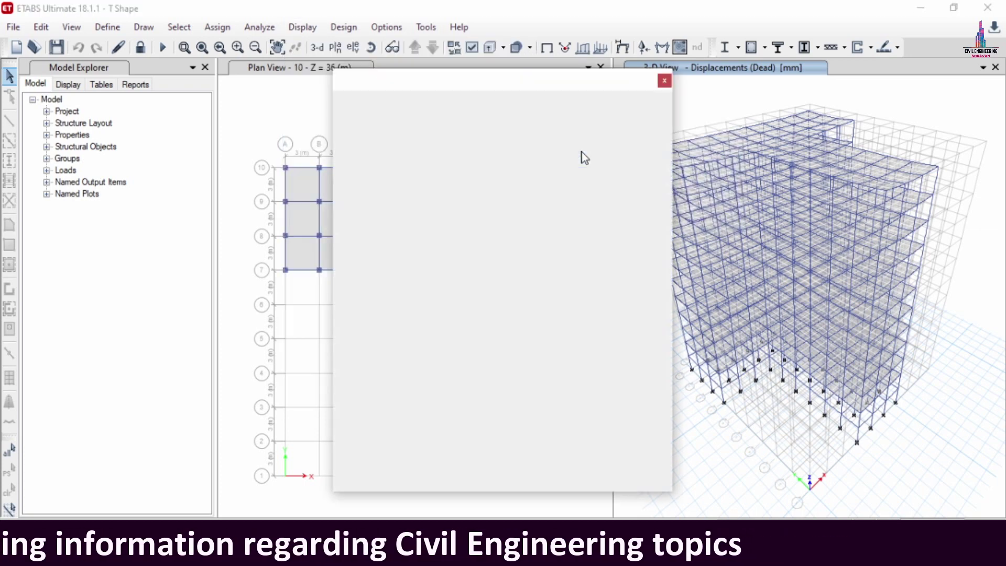
click(399, 214)
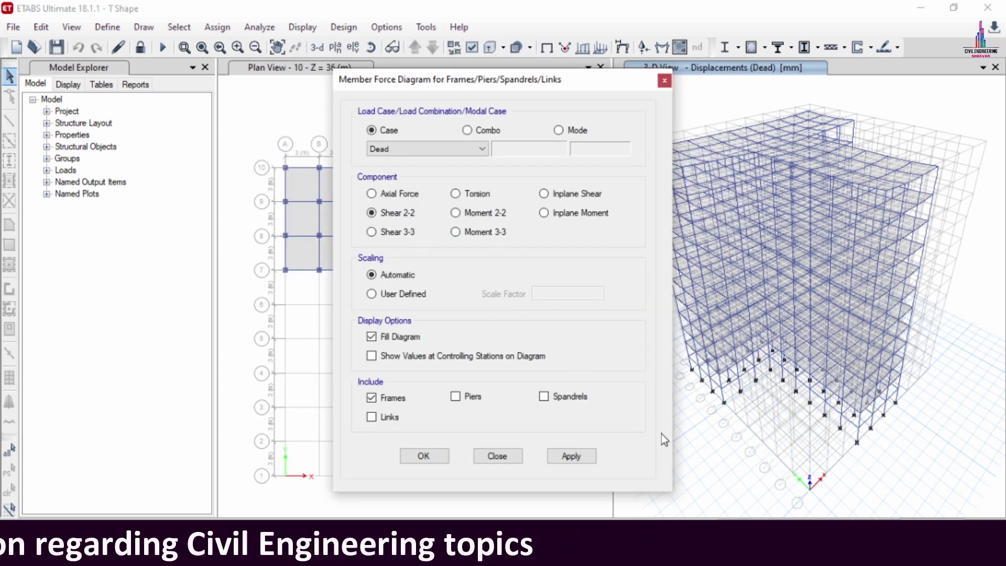
click(590, 442)
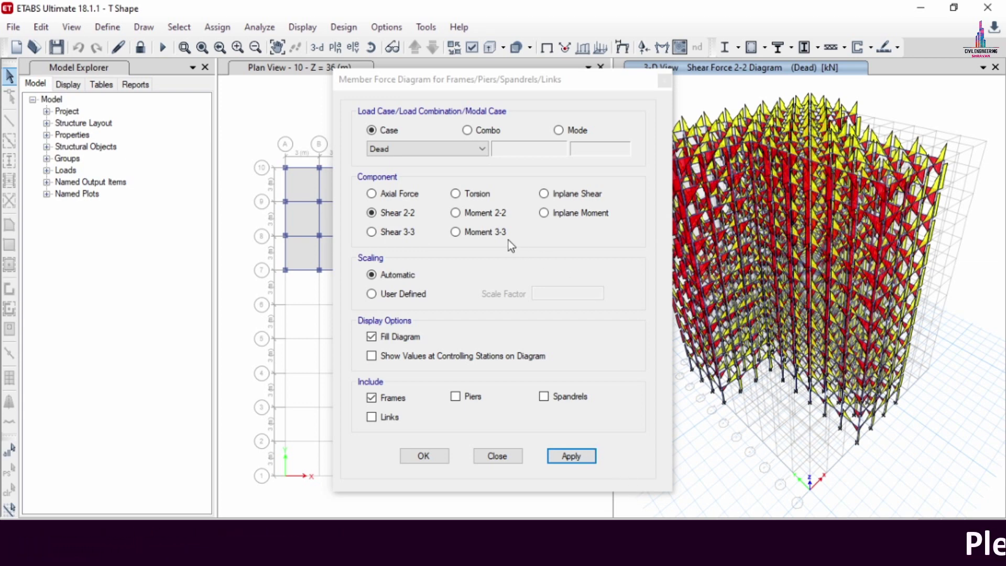
click(474, 232)
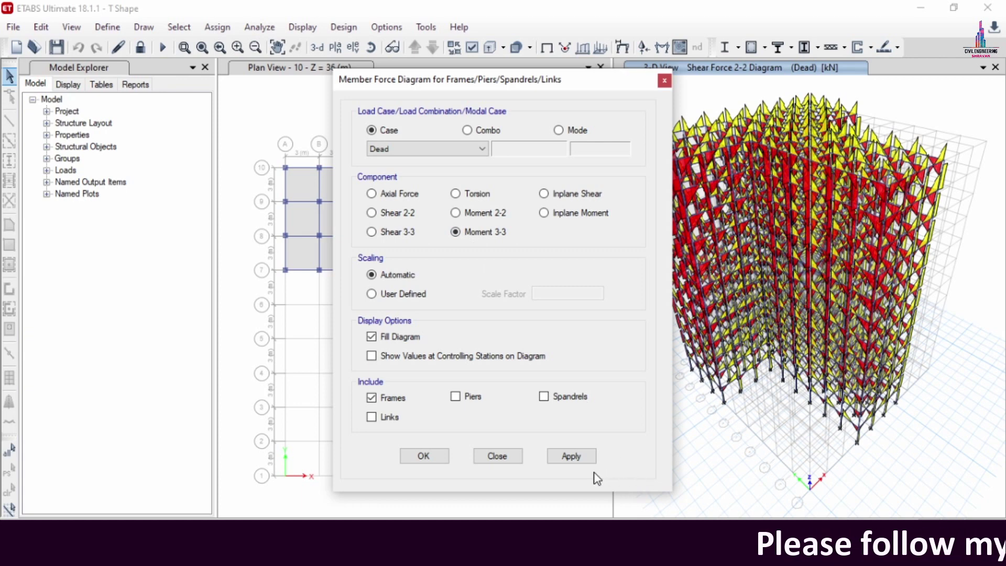
click(571, 456)
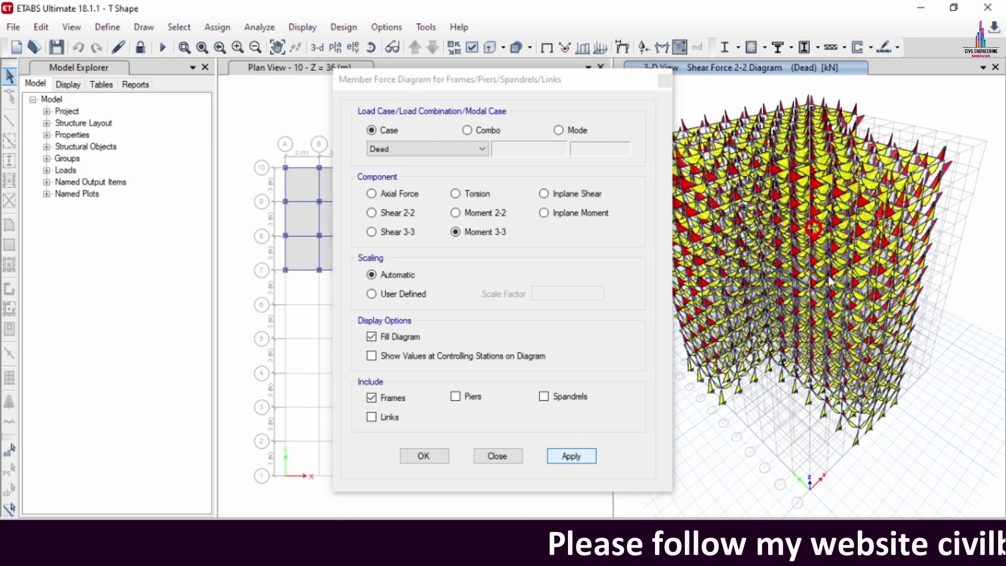
click(461, 194)
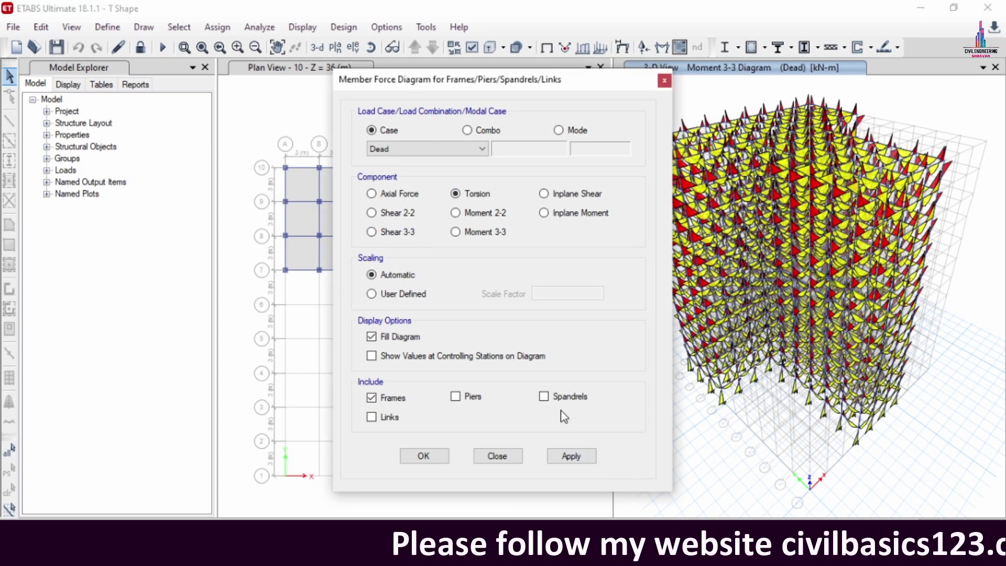
click(571, 456)
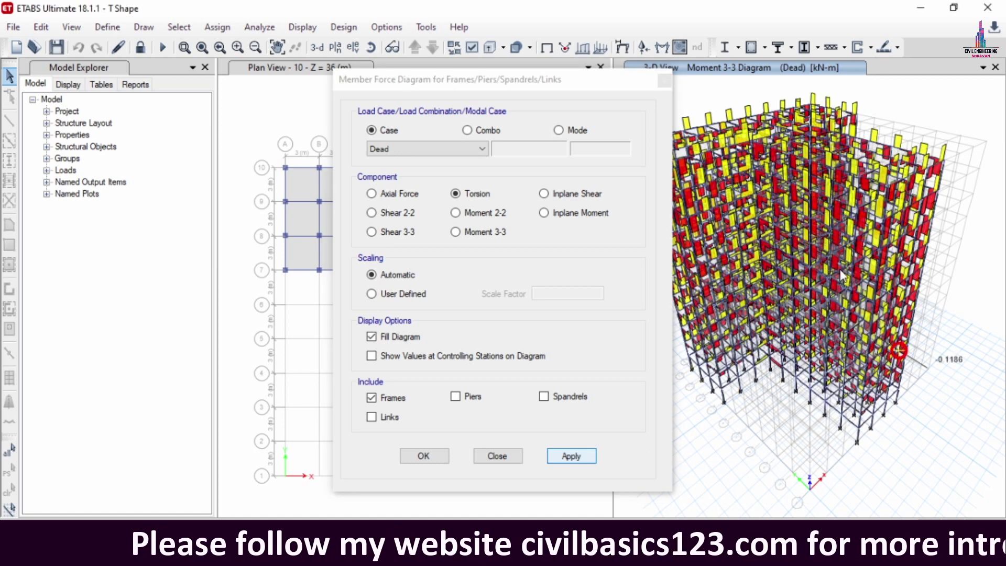
click(664, 80)
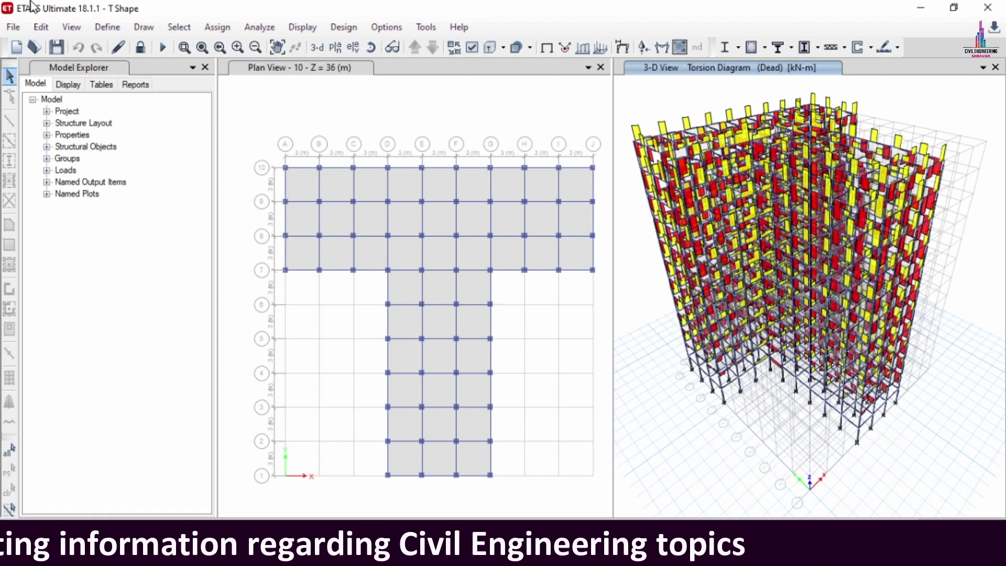
Step: Unlock the model, confirming deletion of its analysis results
click(140, 48)
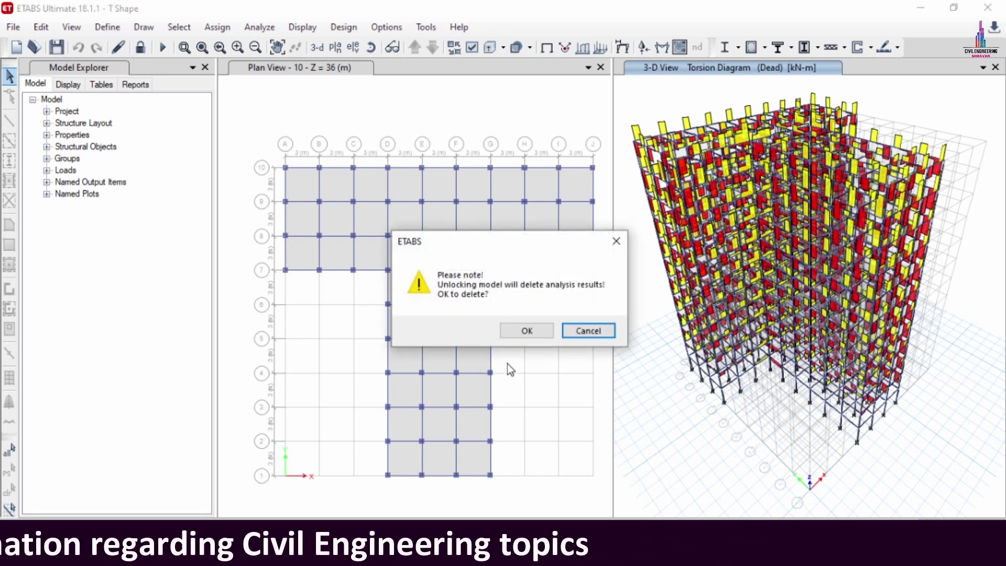
click(526, 329)
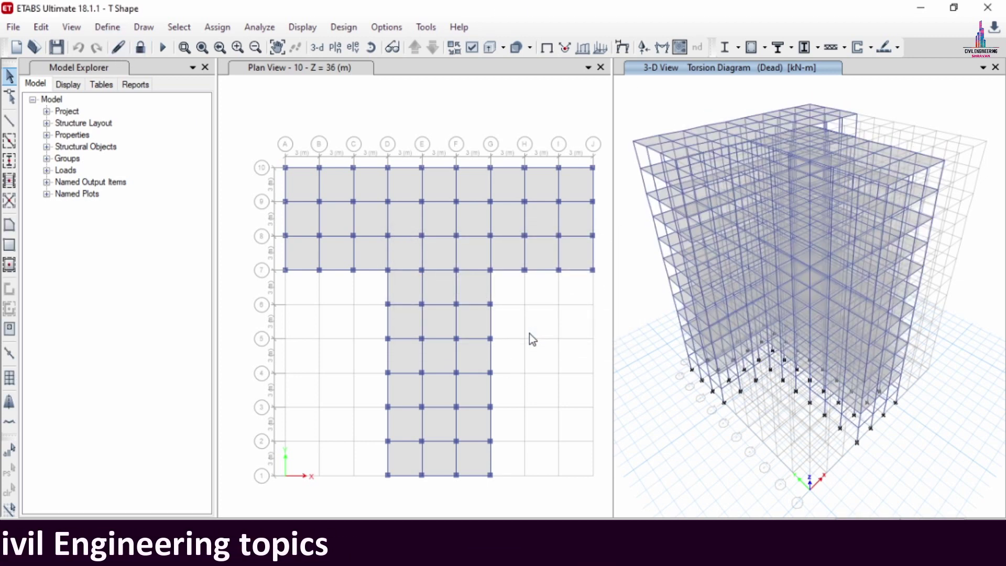
click(41, 27)
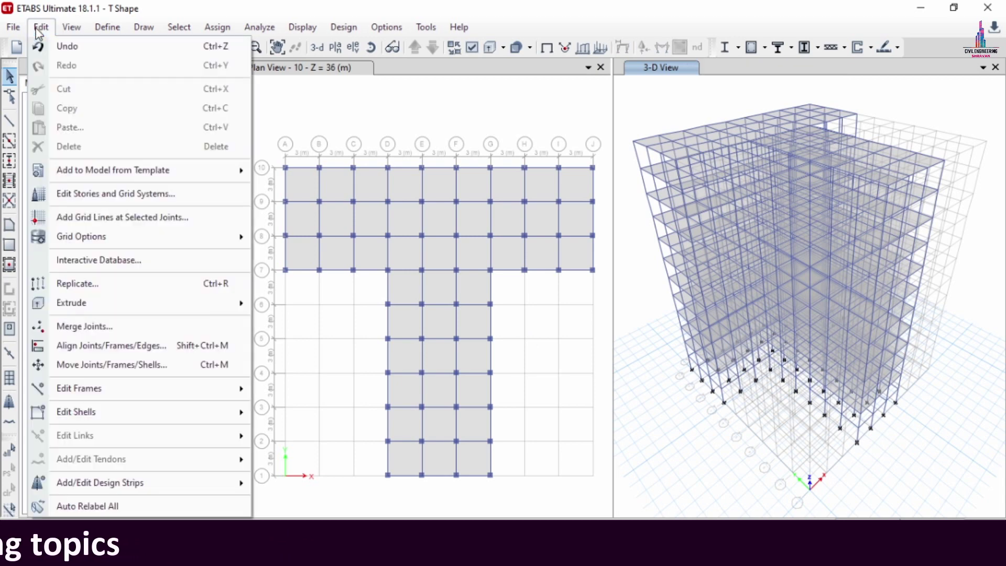
Step: Add X-direction design strips on layer A and Y-direction strips on layer B
mouse_move(125, 495)
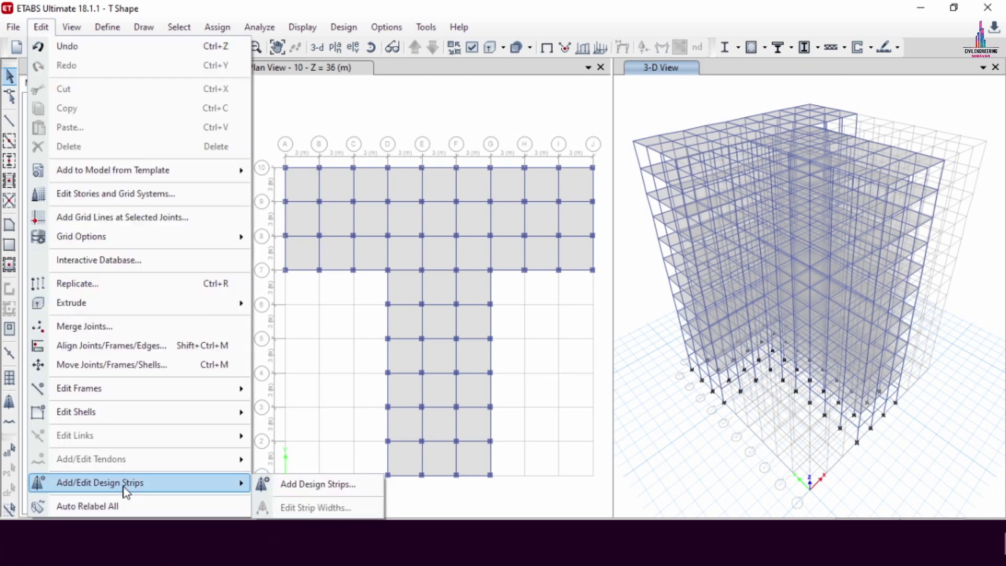
click(317, 485)
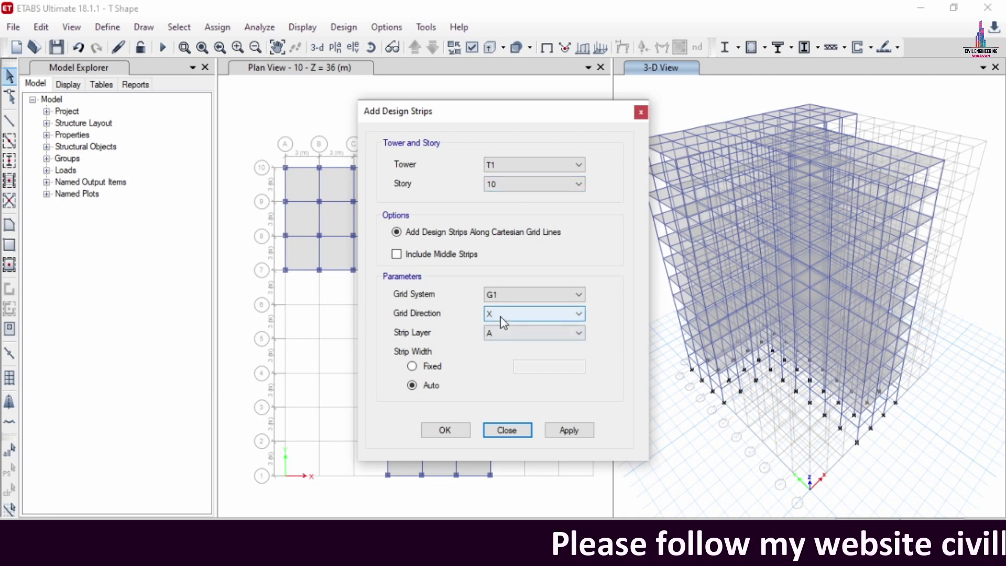
click(570, 434)
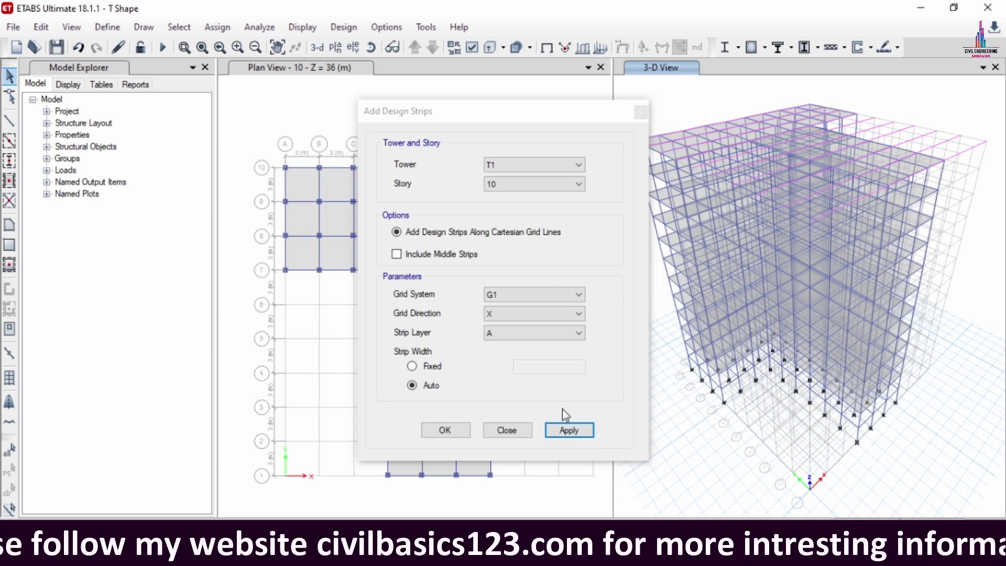
click(521, 315)
click(497, 336)
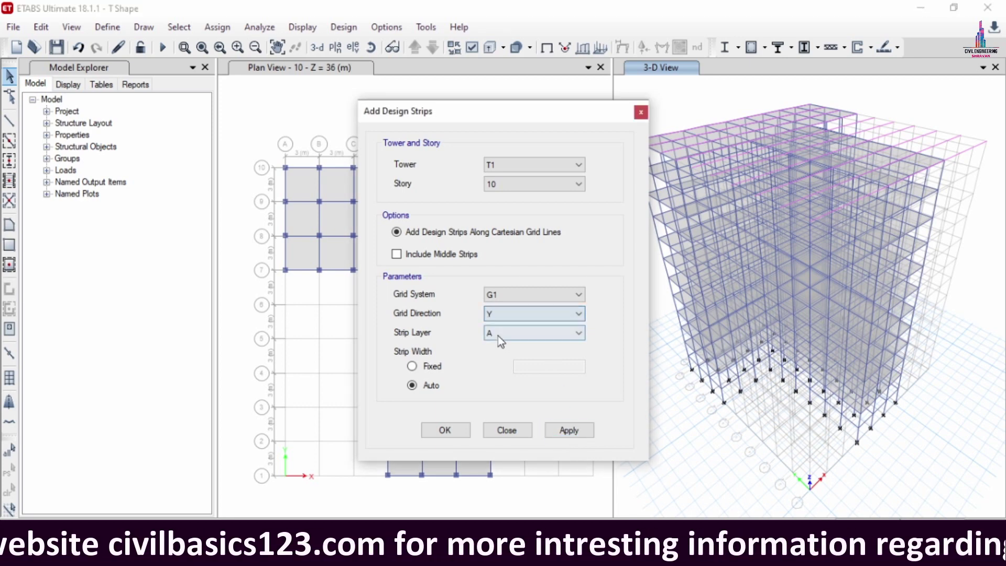
click(497, 334)
click(494, 356)
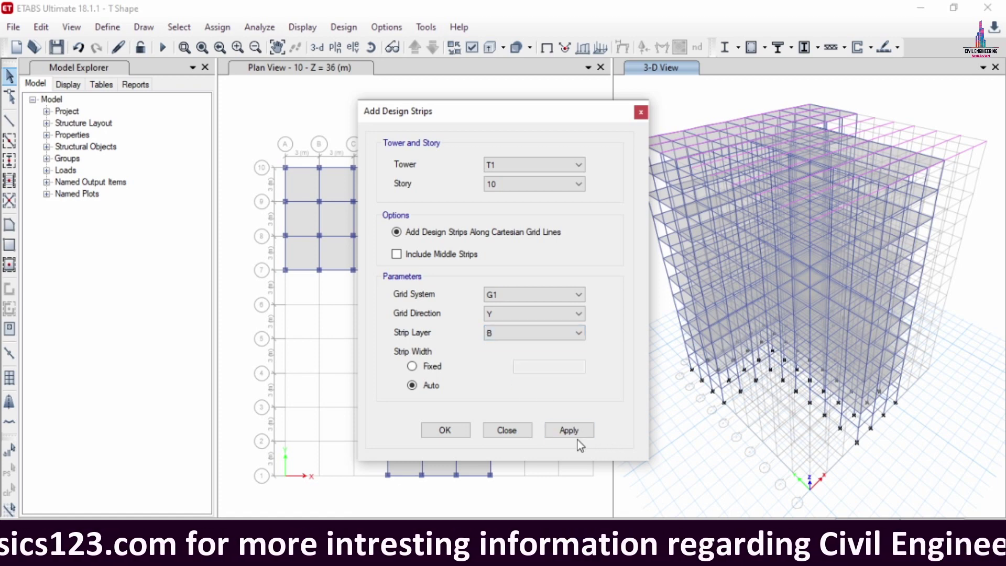
click(724, 216)
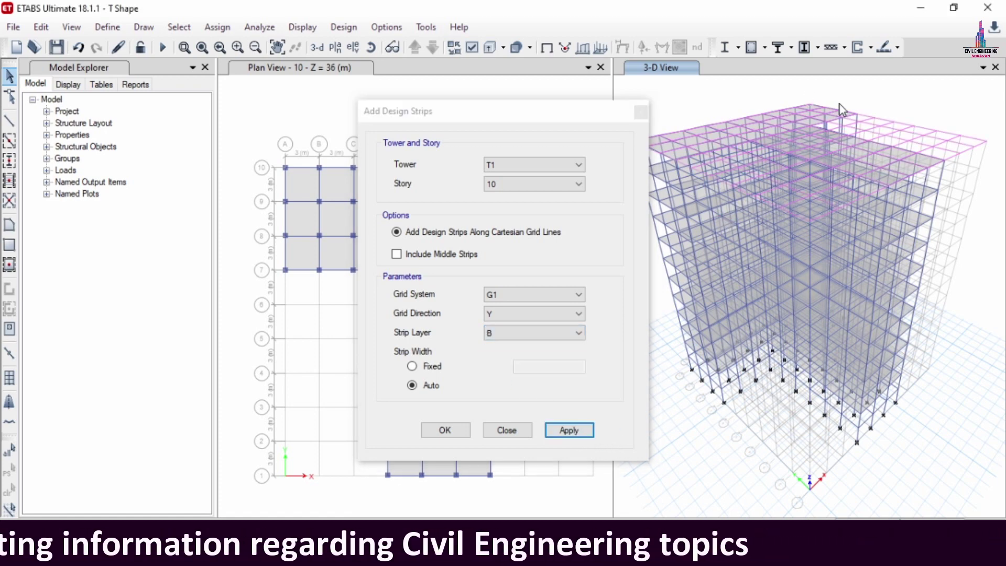
Step: Add X-direction design strips on layer A at Story 5
click(551, 185)
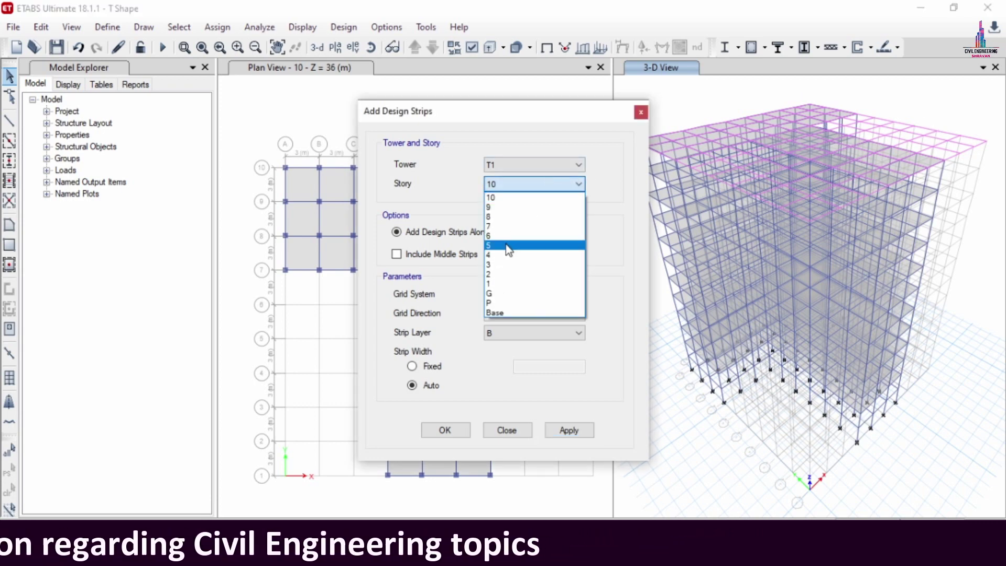
click(506, 246)
click(514, 314)
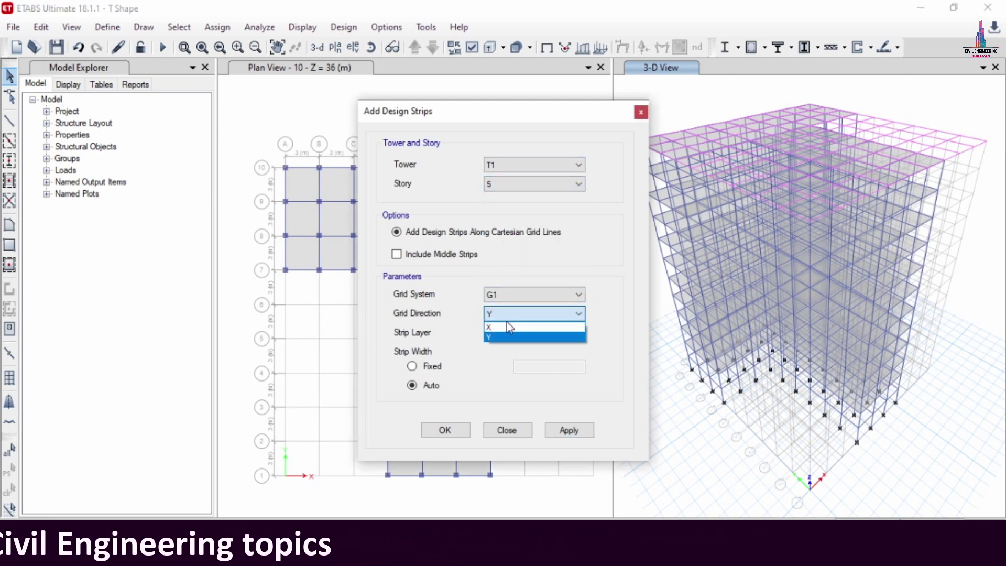
click(511, 324)
click(528, 338)
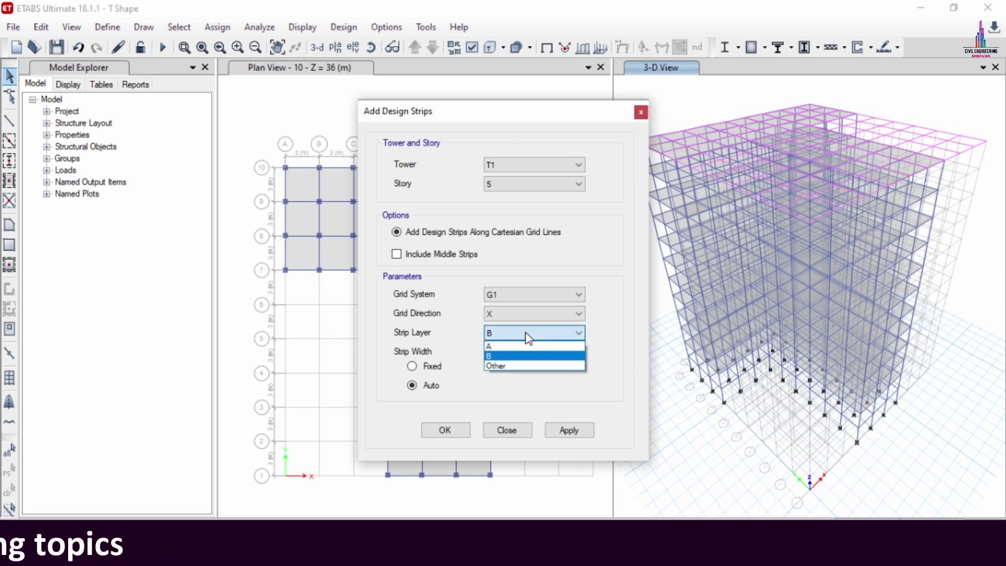
click(518, 346)
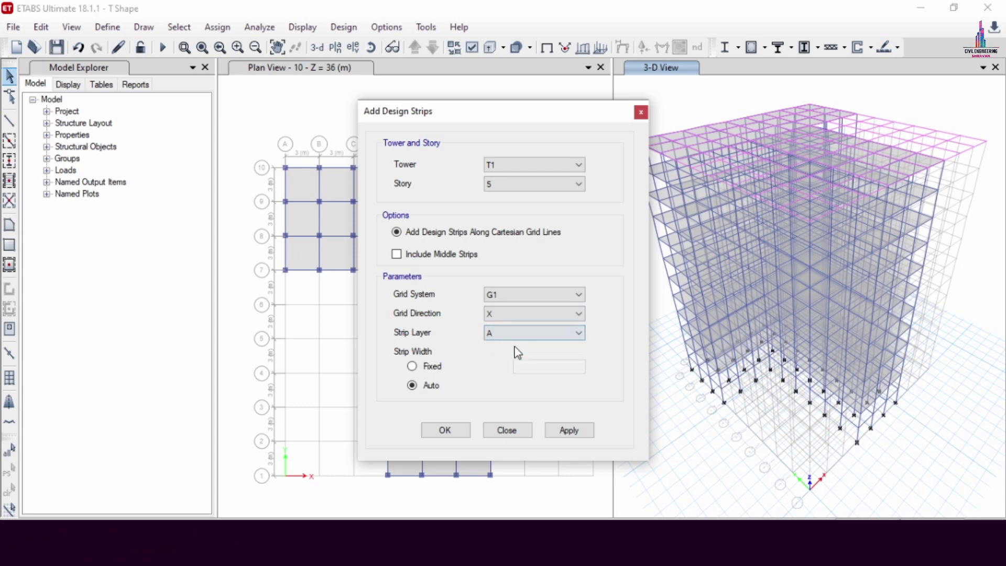
click(580, 432)
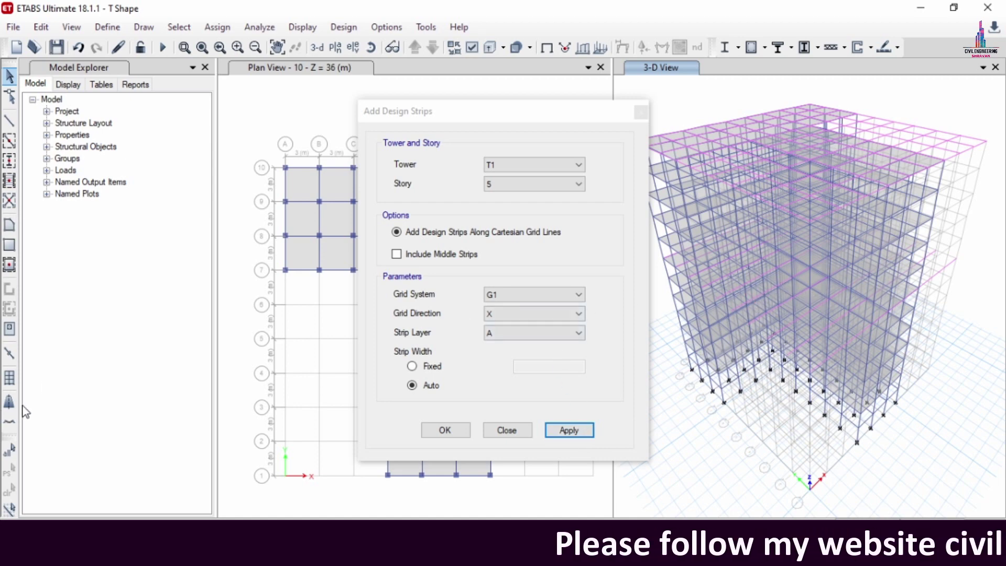
Step: Add Y-direction design strips on layer B at Story 5 and close the dialog
click(495, 315)
click(505, 337)
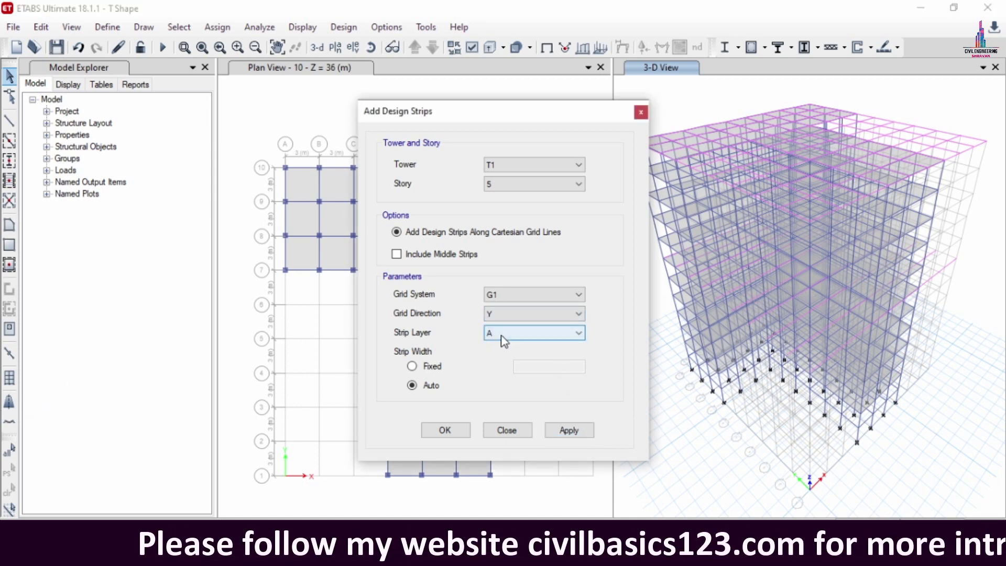
click(503, 334)
click(503, 358)
click(572, 431)
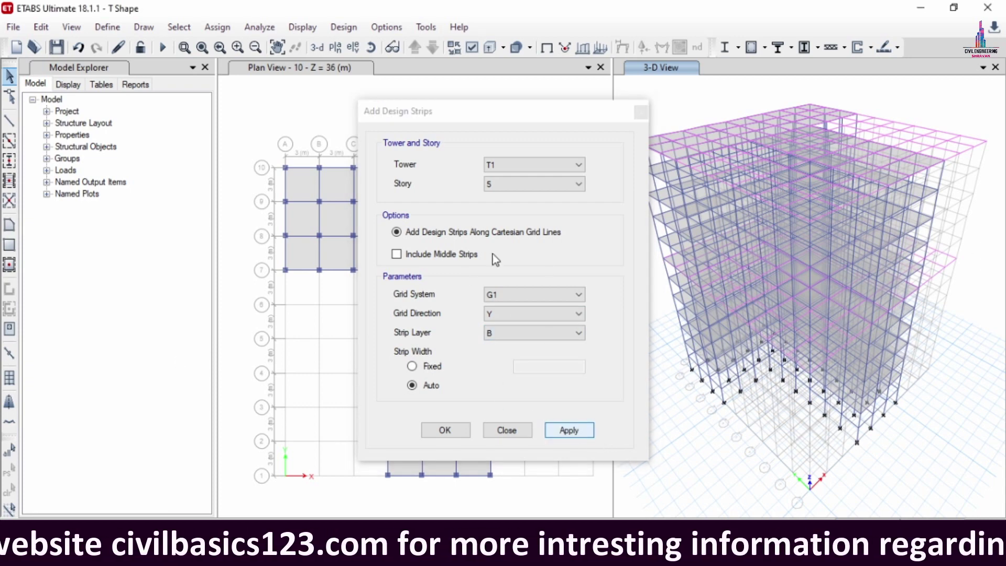
click(443, 428)
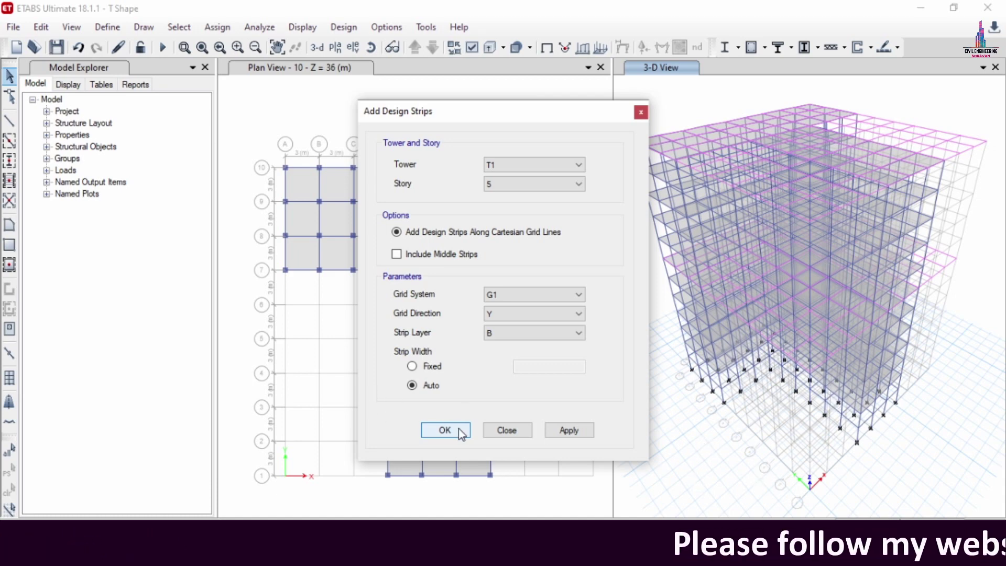
click(445, 430)
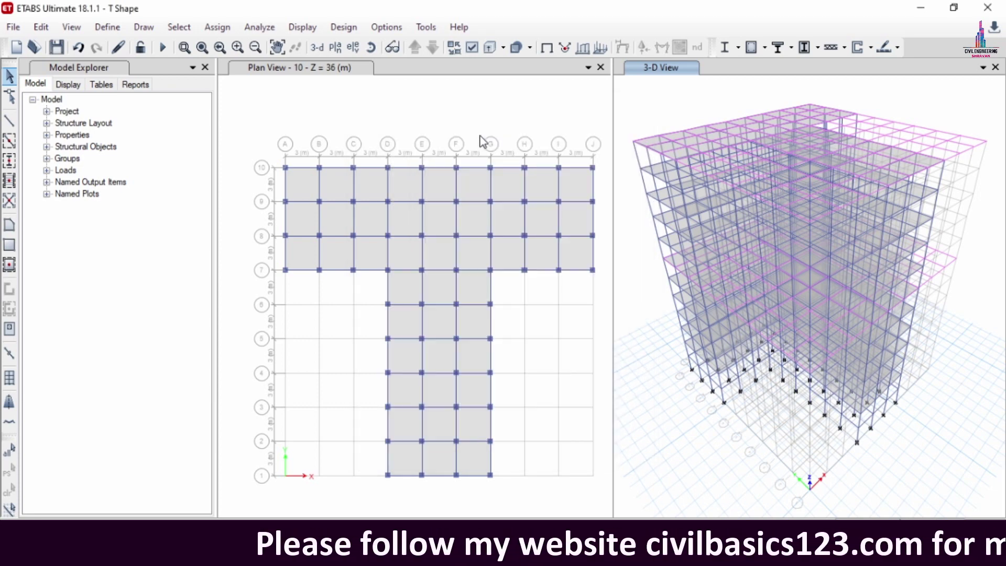
Step: Re-run the analysis for all load cases and view Dead-load displacements in mm
click(273, 30)
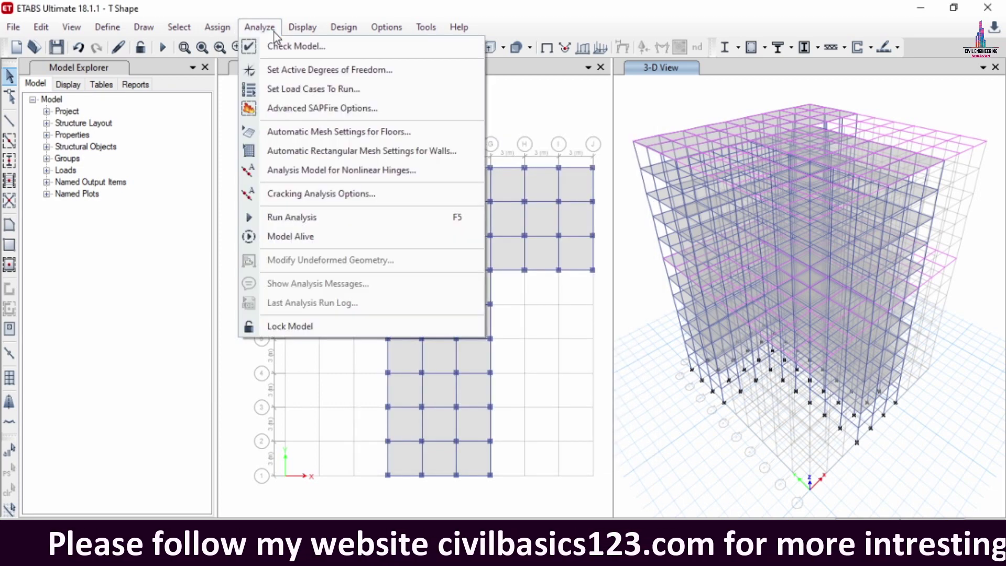
click(300, 88)
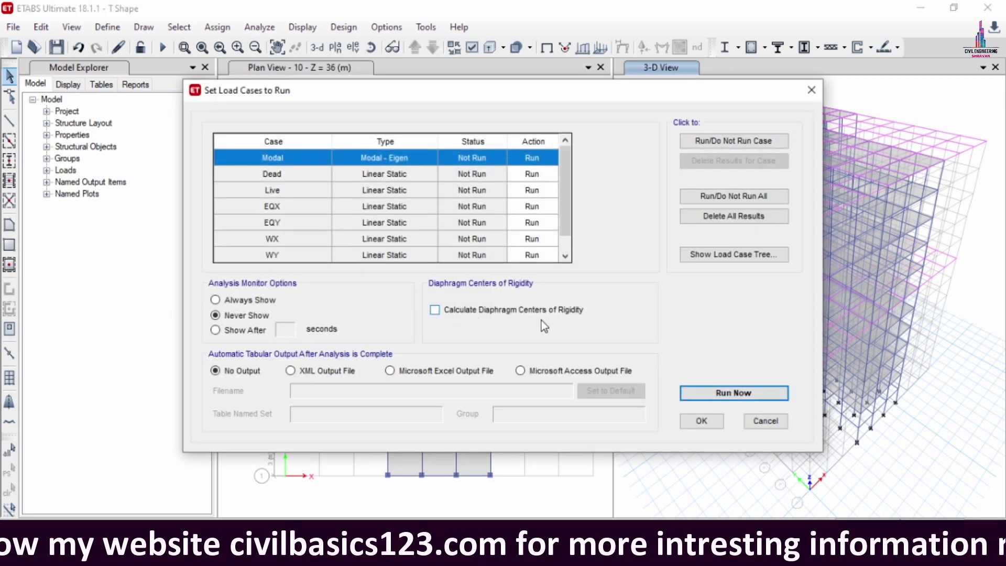
click(718, 394)
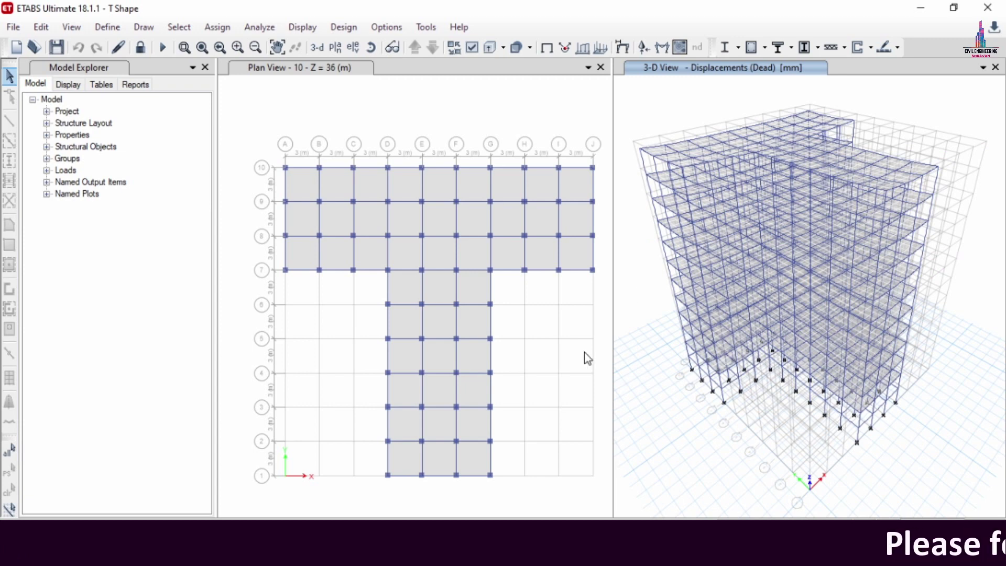
mouse_move(833, 300)
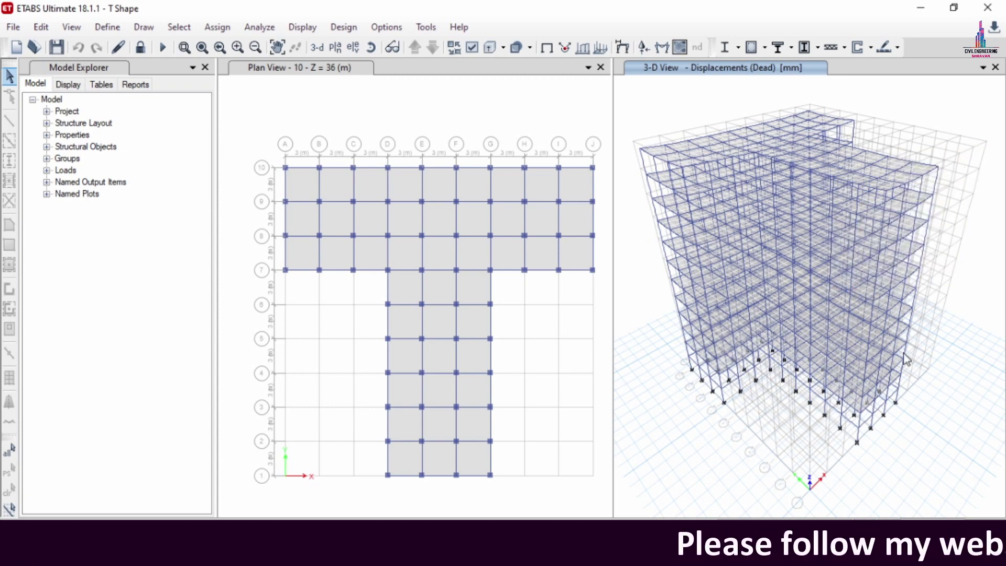
Step: Confirm the IS 456:2000 concrete frame design preferences
click(333, 31)
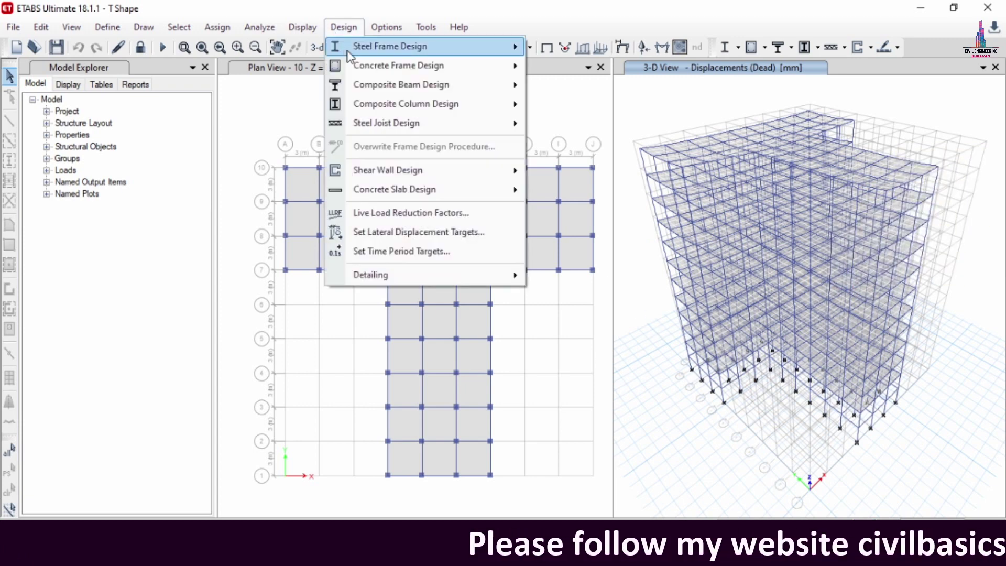
mouse_move(387, 65)
click(580, 69)
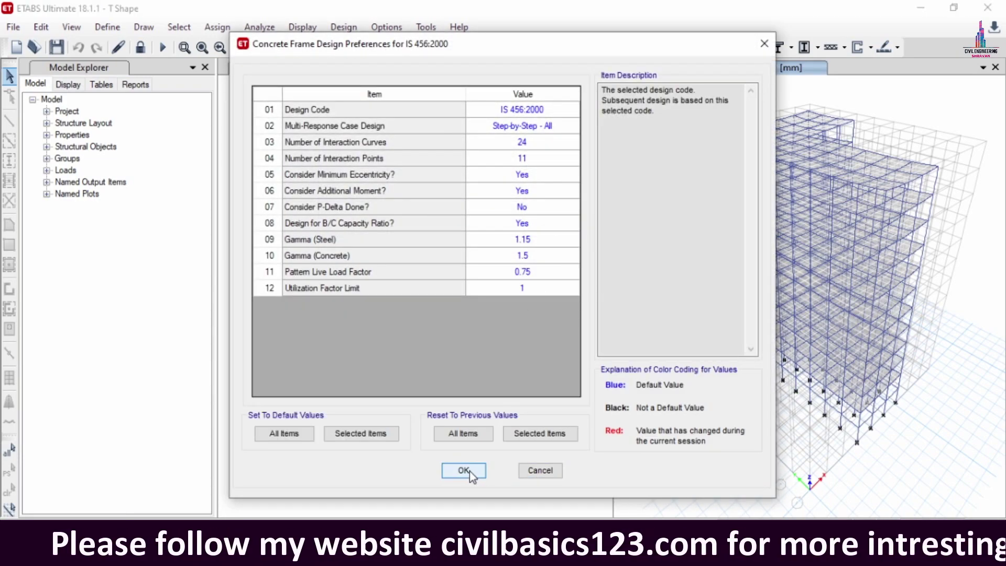
click(464, 470)
Step: Start the concrete frame design check to show longitudinal reinforcing
click(345, 27)
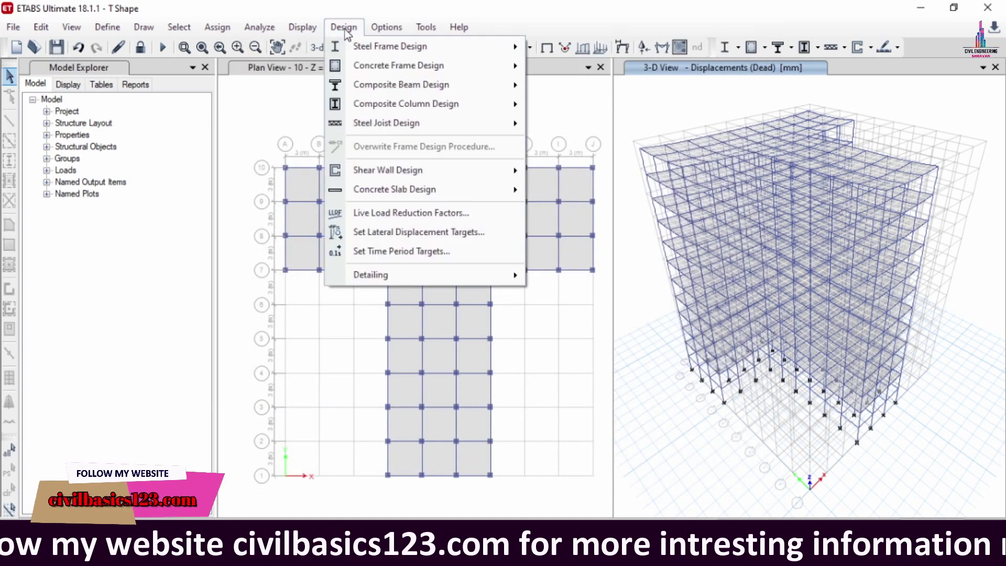
mouse_move(370, 64)
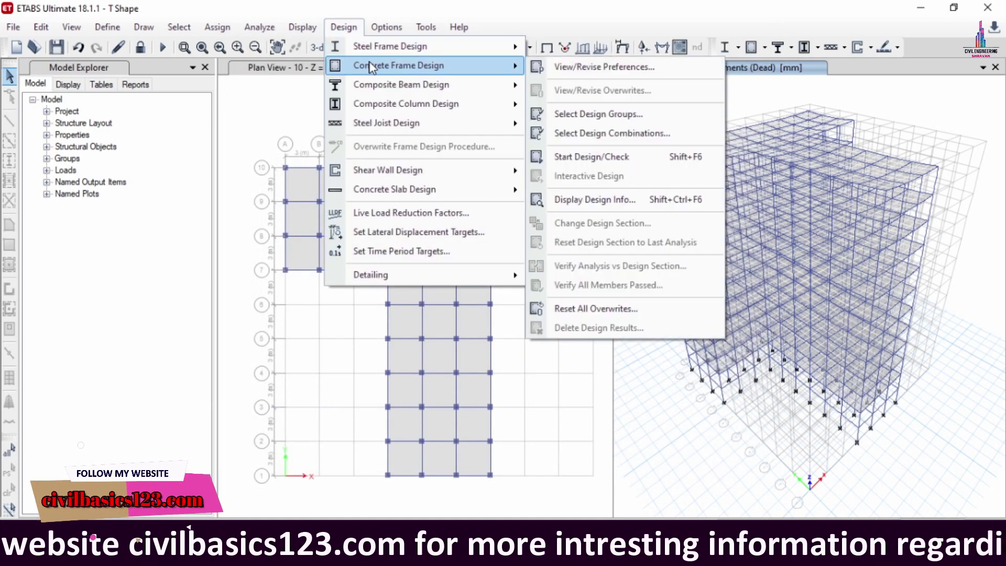
click(622, 156)
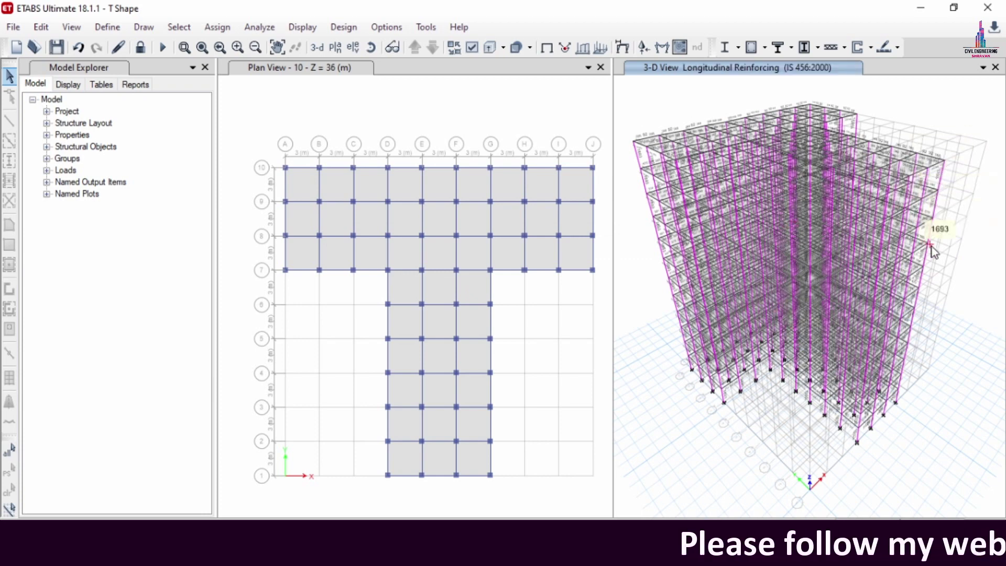
Step: Review the concrete slab design preferences in ETABS
mouse_move(928, 247)
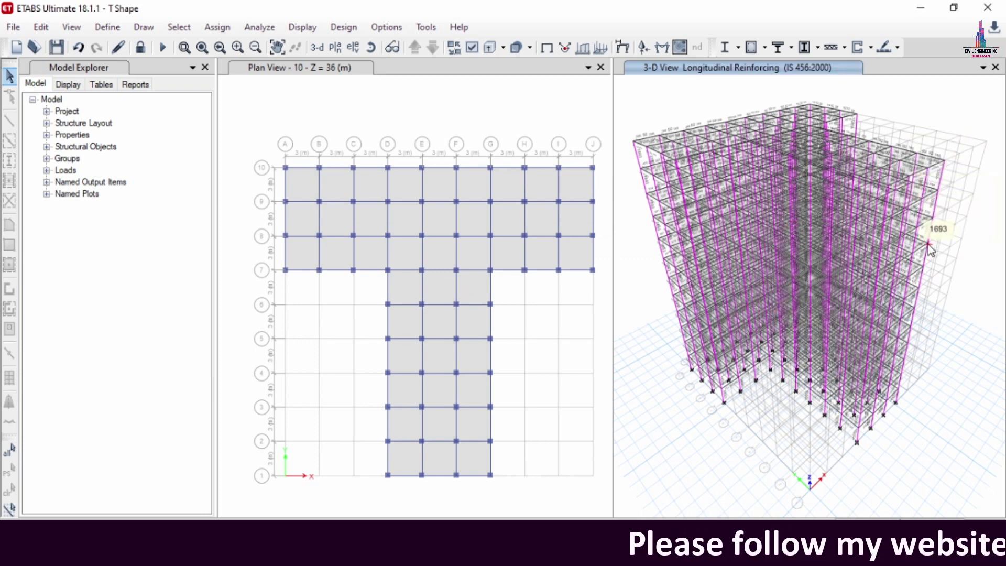
click(898, 48)
click(893, 62)
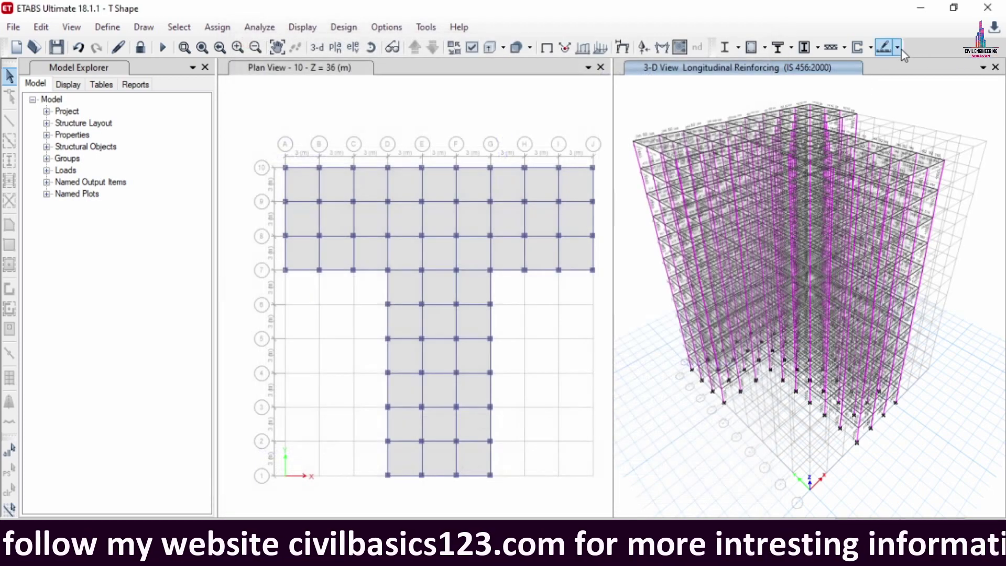
Step: Select stories 10 and 5 for concrete slab design
click(898, 47)
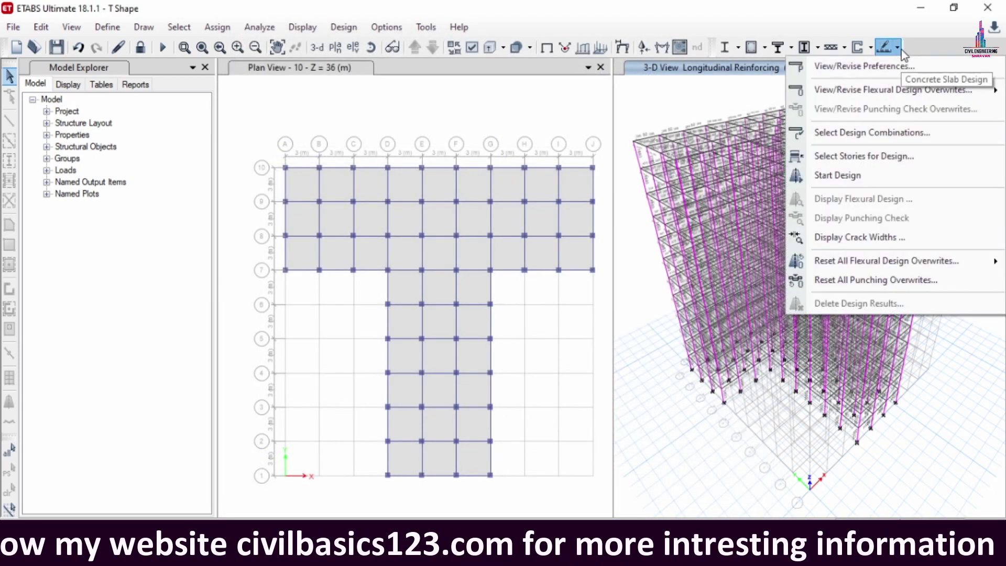
click(862, 155)
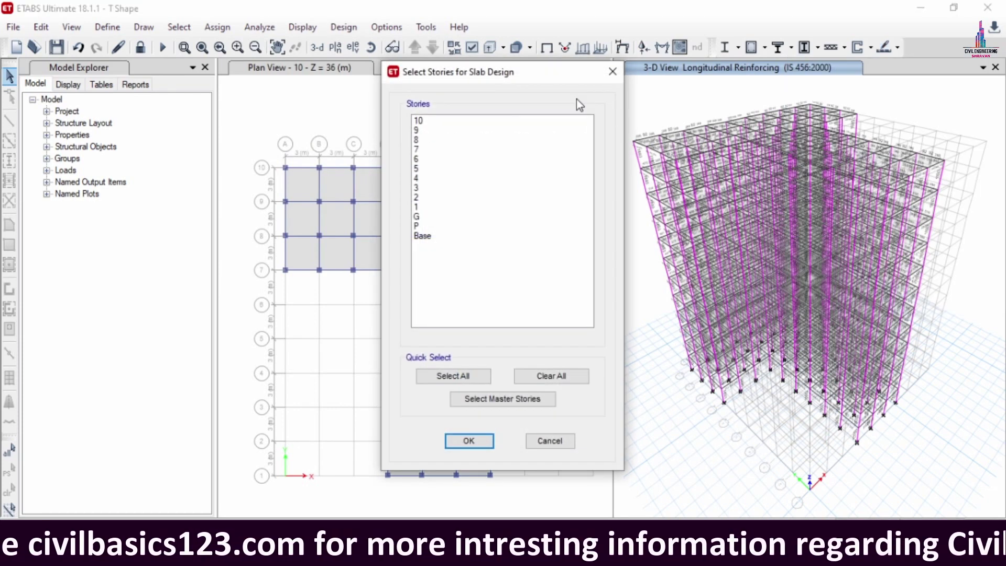
click(474, 121)
ctrl+click(435, 169)
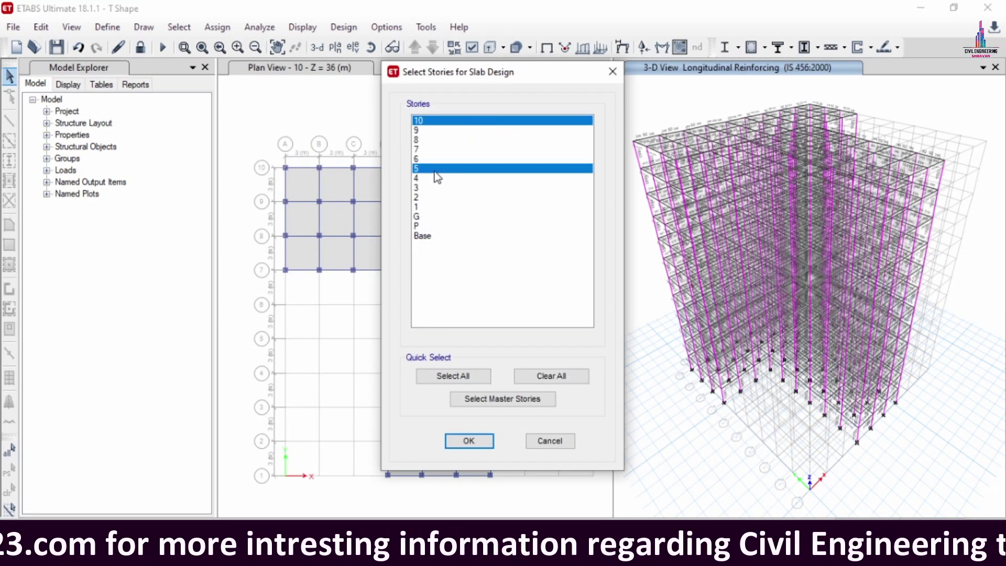
click(483, 439)
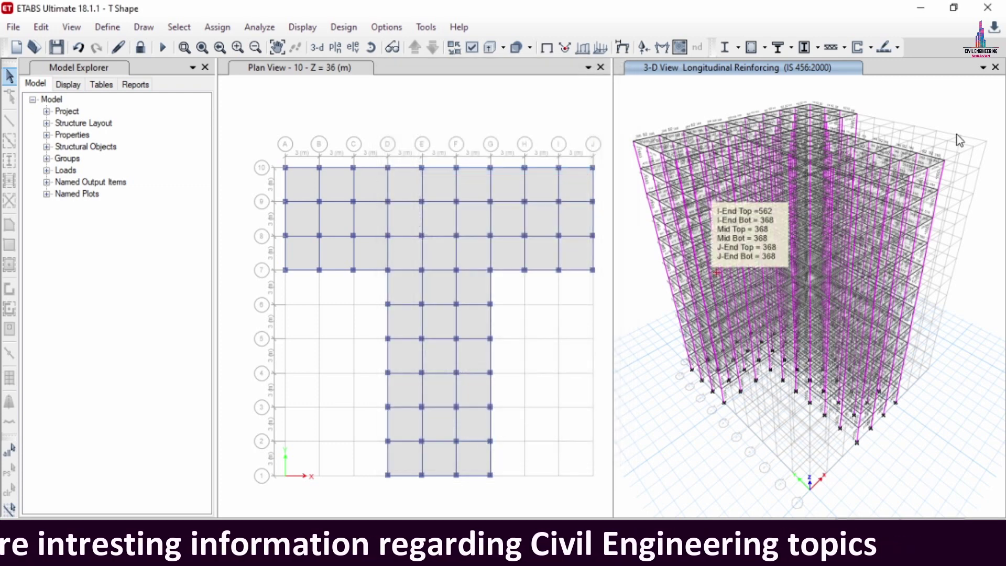
Step: Run the slab strip design, then minimize ETABS to the desktop
click(897, 47)
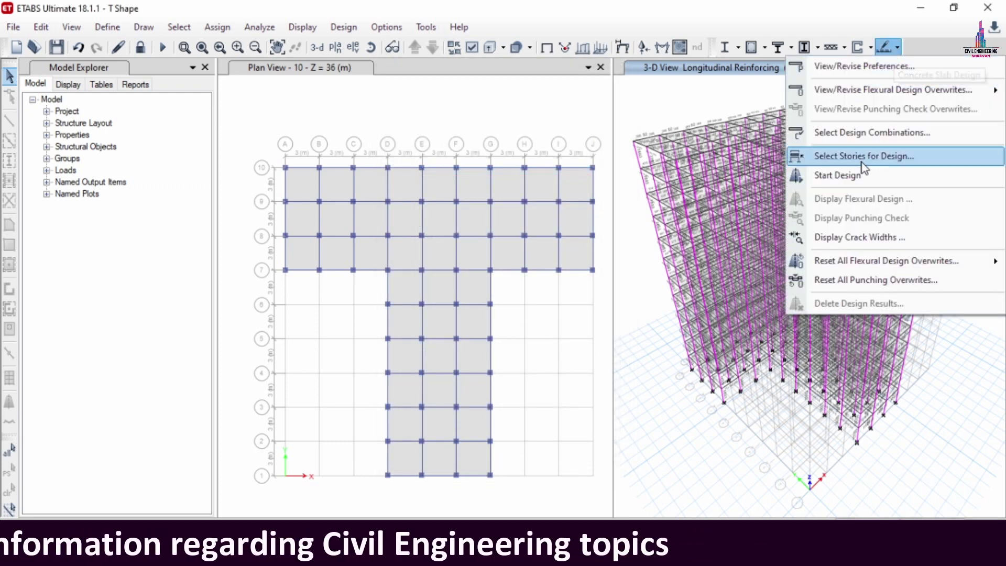
click(856, 178)
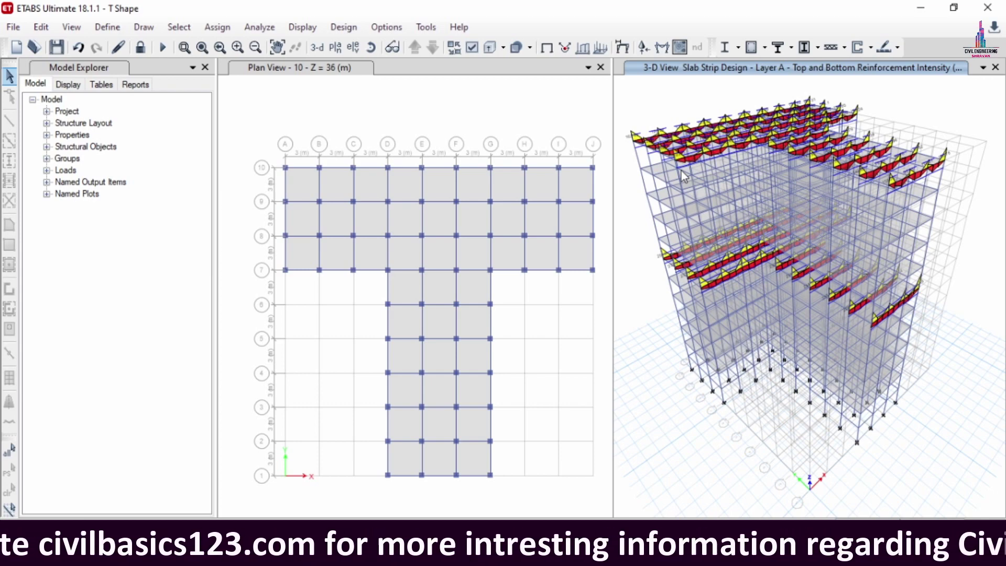
key(super+d)
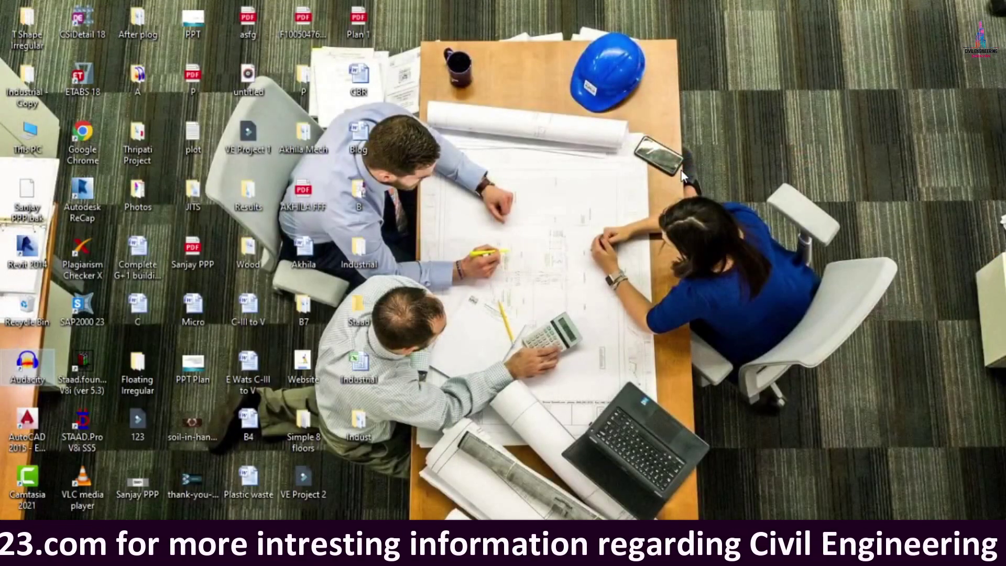
Step: Launch CSiDetail and import T Shape.EDB from Desktop > T Shape Irregular
double_click(78, 20)
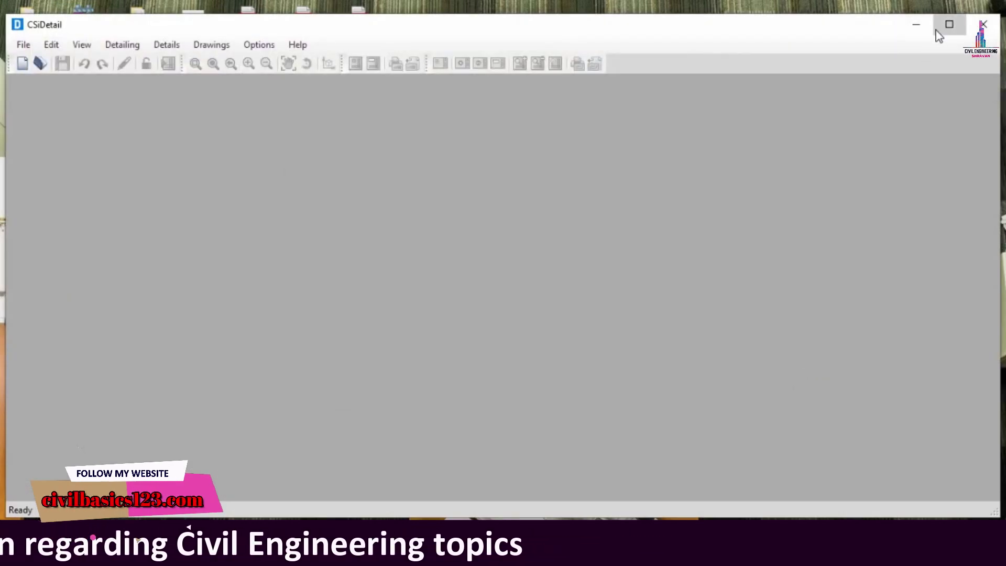
click(949, 24)
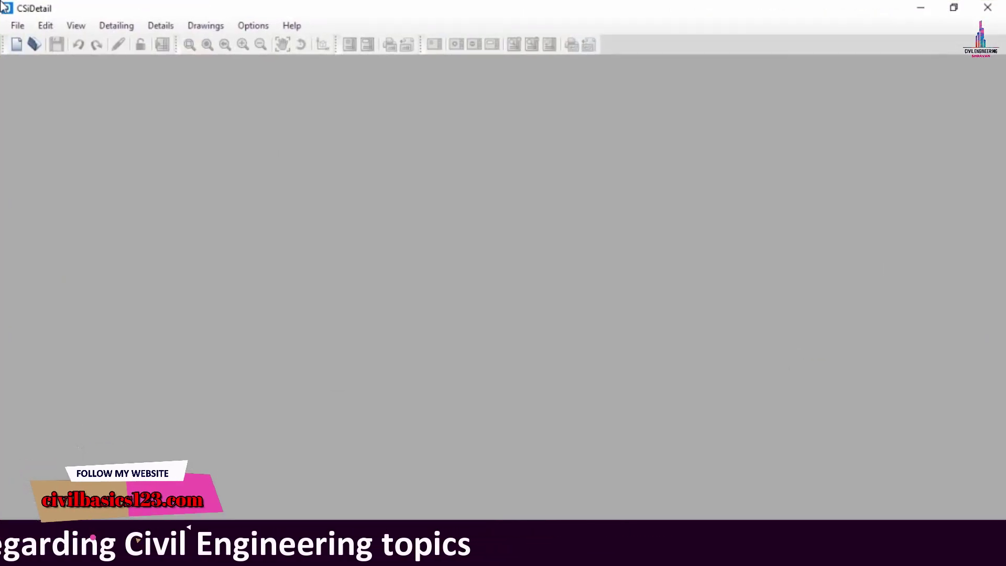
click(17, 26)
click(44, 57)
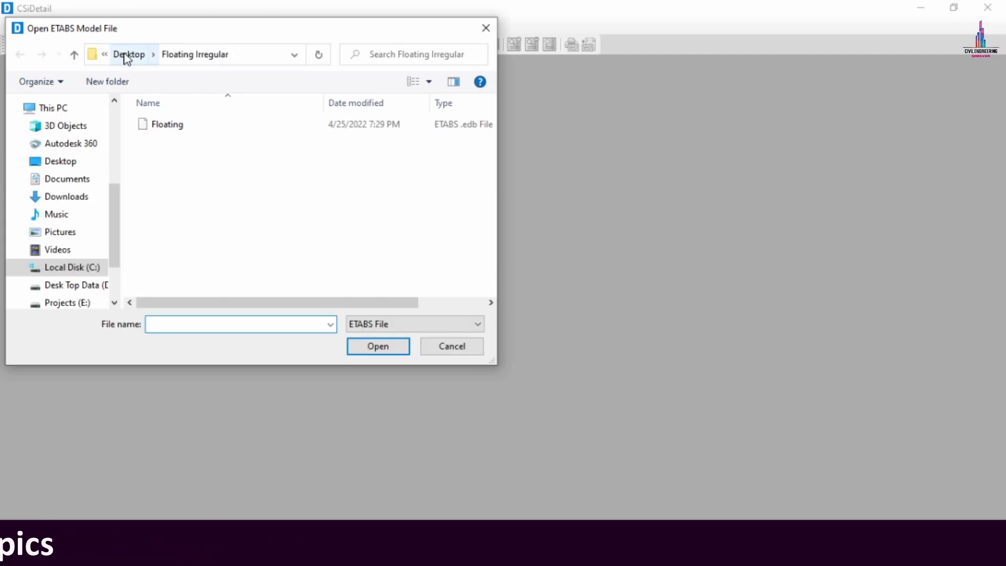
click(126, 55)
scroll(227, 259, down, 2)
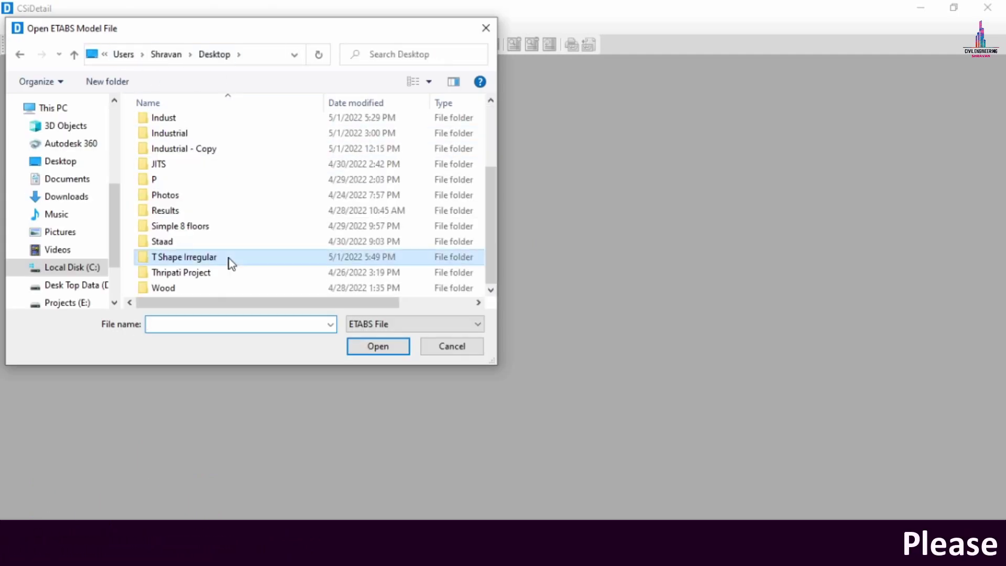
double_click(228, 259)
double_click(162, 124)
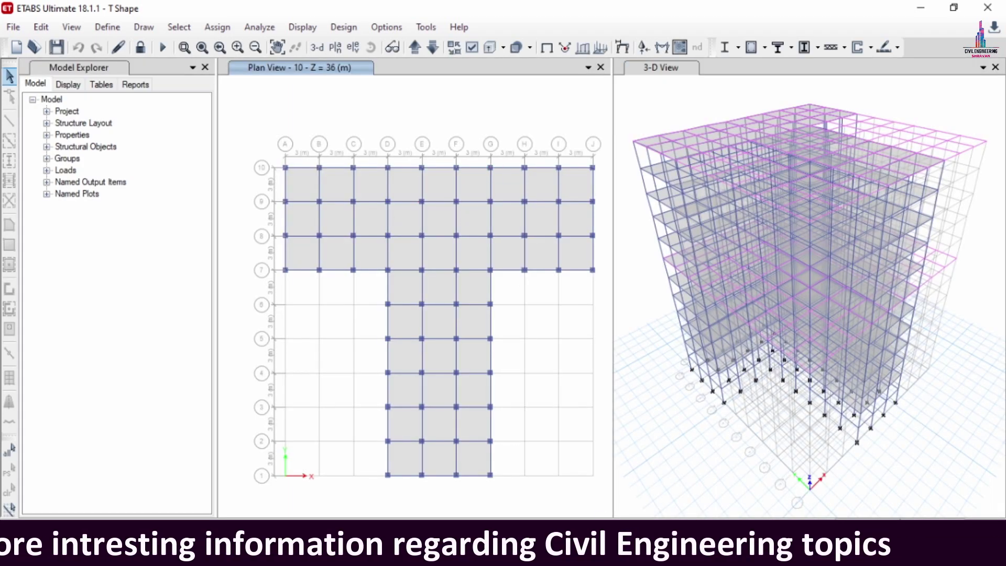
mouse_move(622, 498)
click(662, 486)
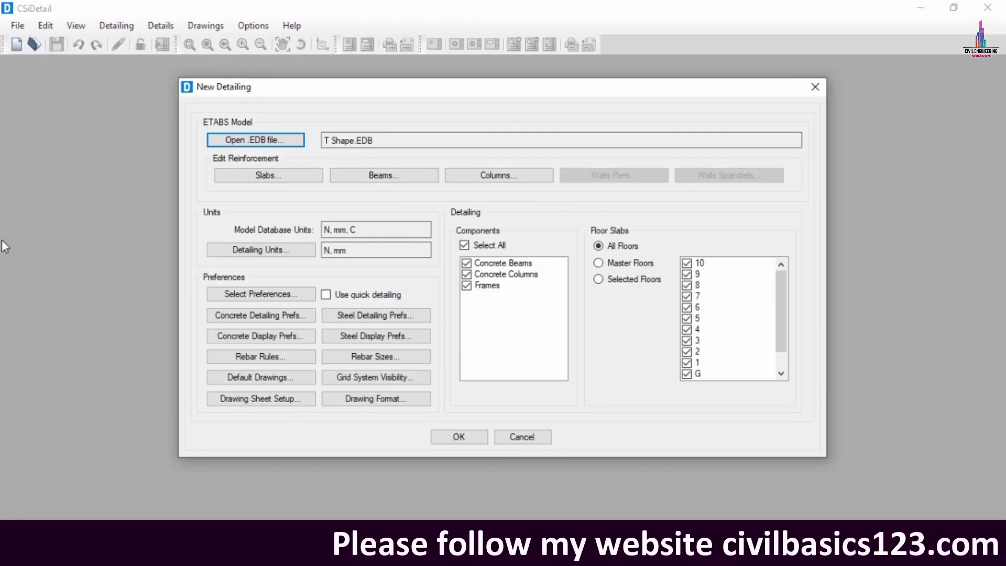
Step: Set detailing units to the SI (25) rebar set, Kilonewton force and Ton rebar weight
click(256, 252)
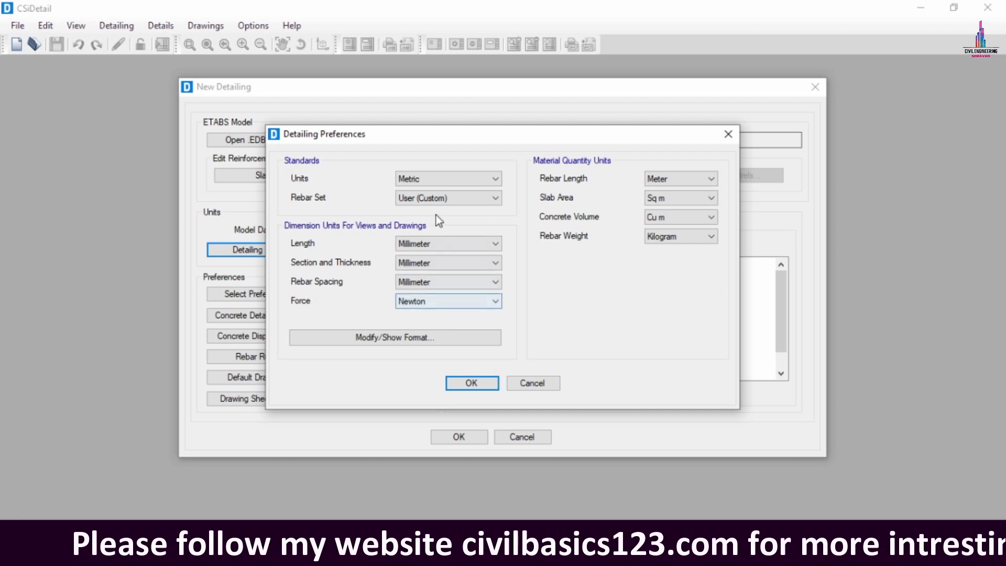
click(440, 198)
click(422, 208)
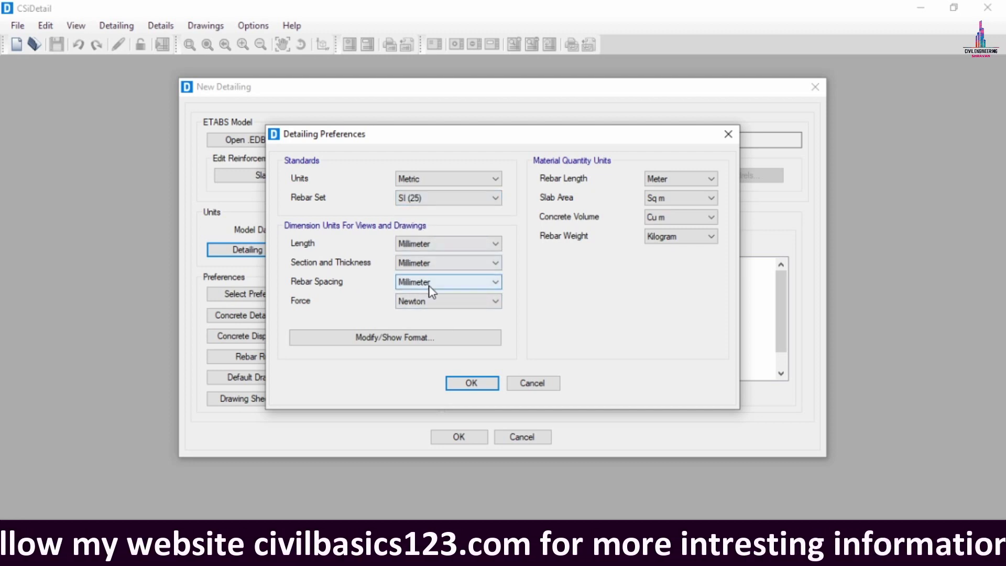
click(426, 302)
click(419, 328)
click(704, 244)
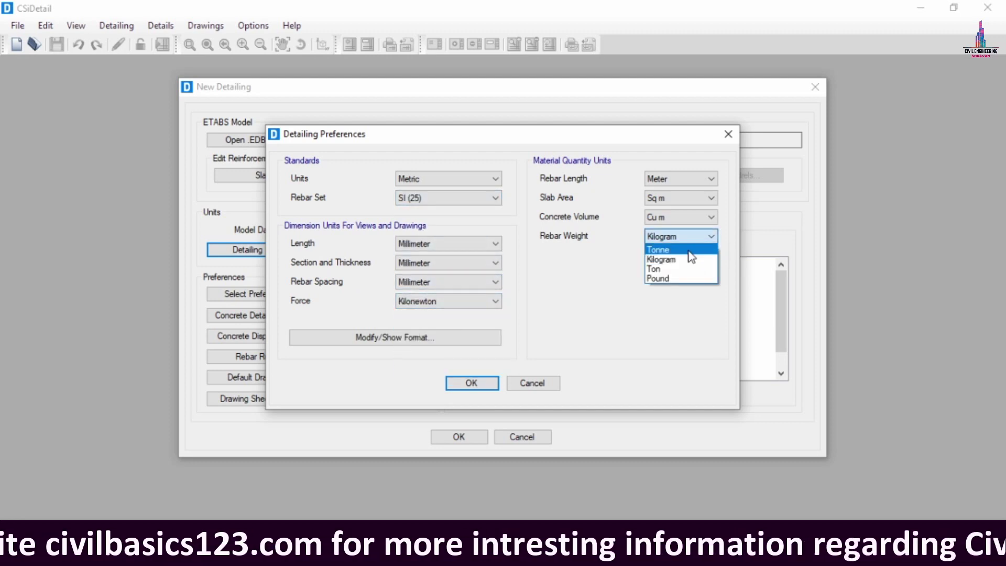
click(683, 267)
click(472, 383)
Step: Adopt the IS 456:2000 standard preferences
click(265, 297)
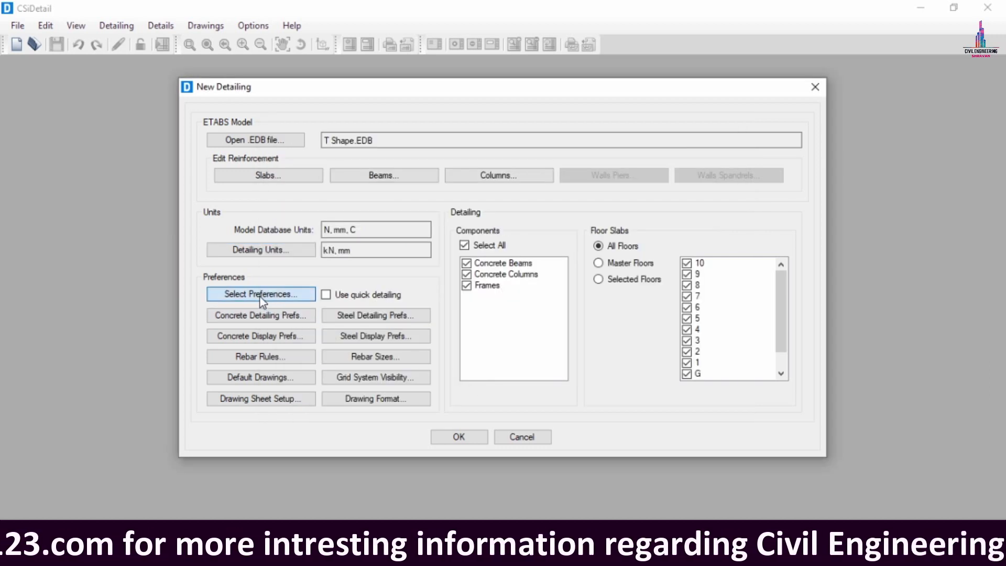
click(397, 284)
click(618, 283)
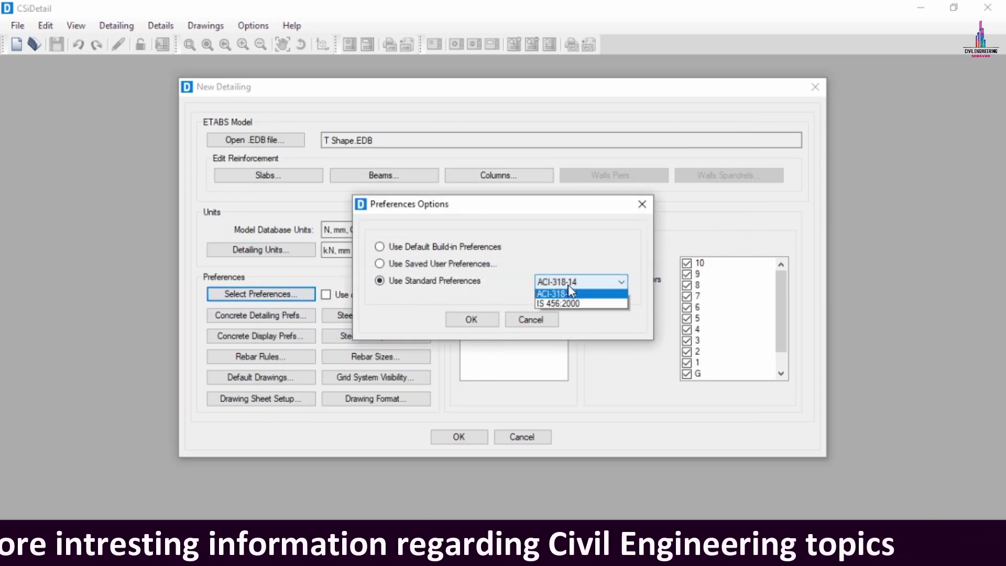
click(561, 307)
click(472, 319)
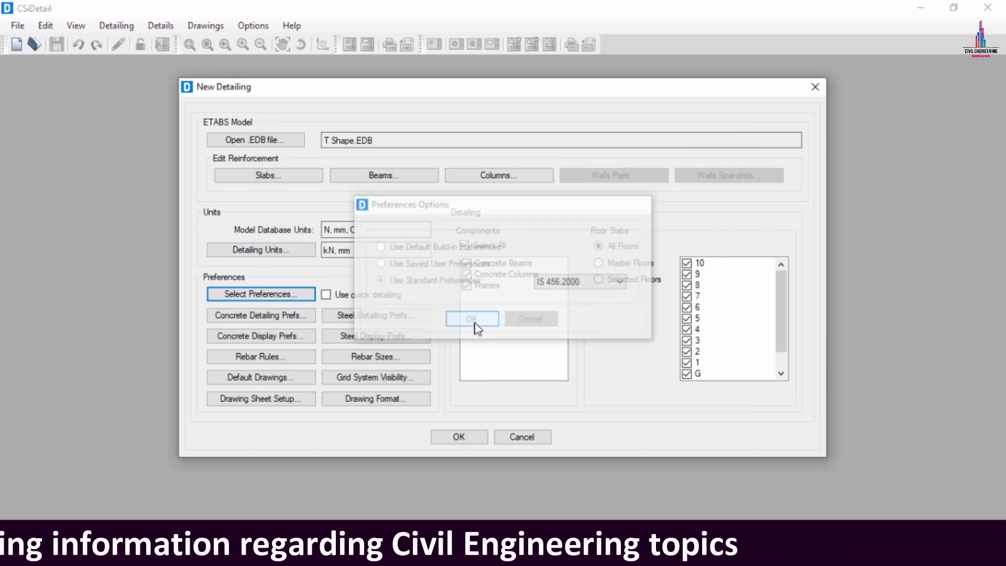
Step: Review the slab, beam, column (C) and wall (CW) detailing preferences without changes
click(301, 317)
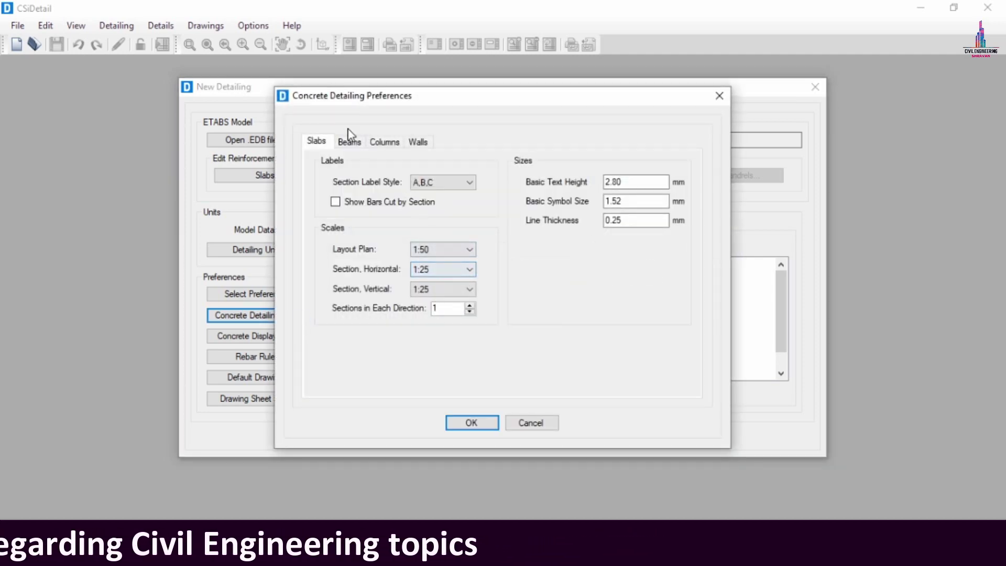
click(349, 138)
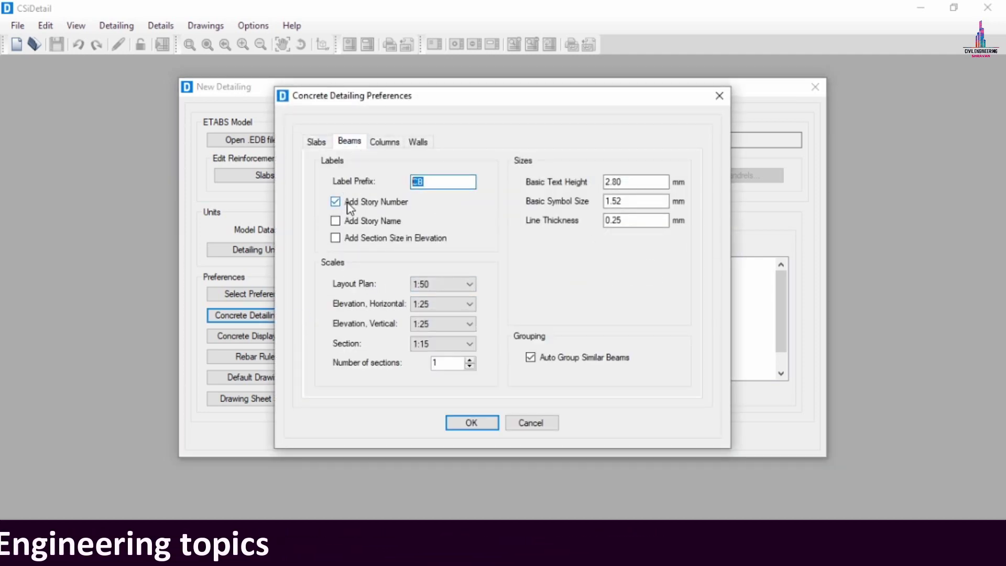
click(385, 143)
double_click(442, 183)
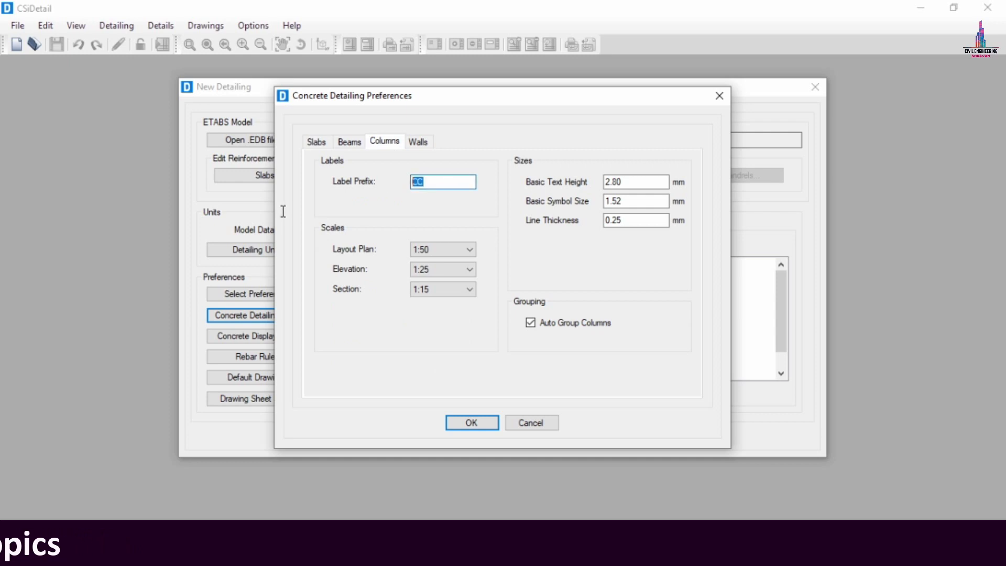
click(424, 144)
double_click(445, 181)
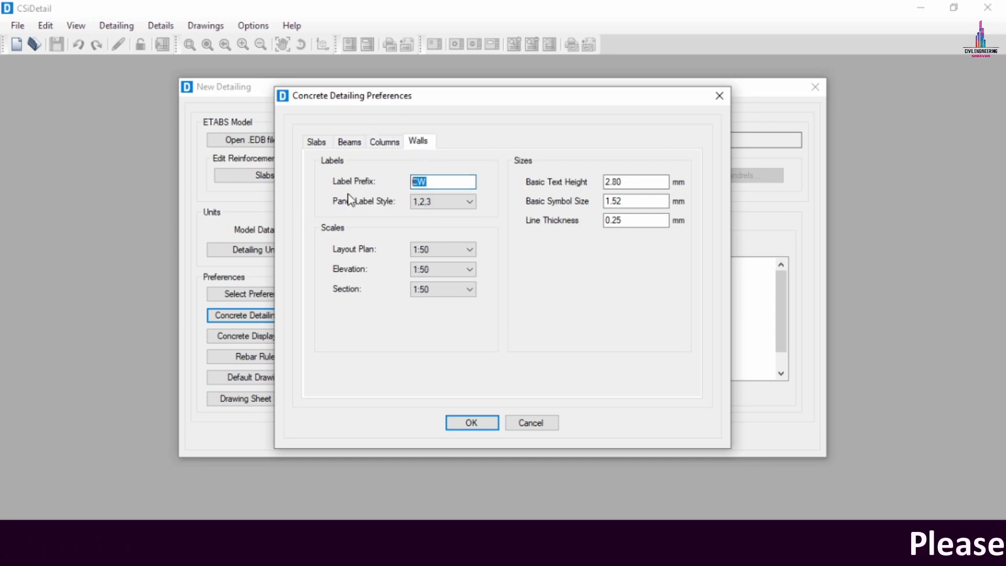
click(316, 142)
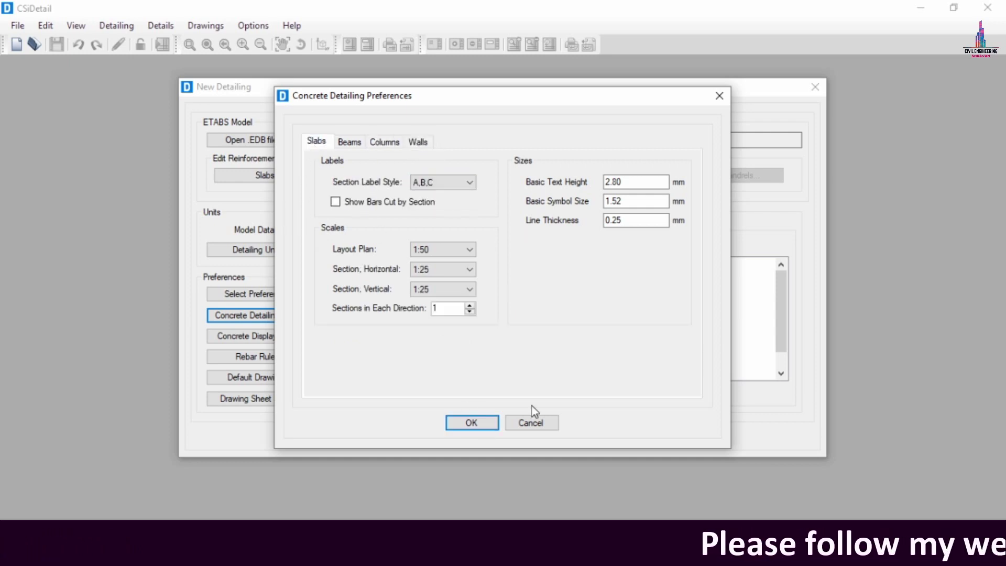
click(483, 427)
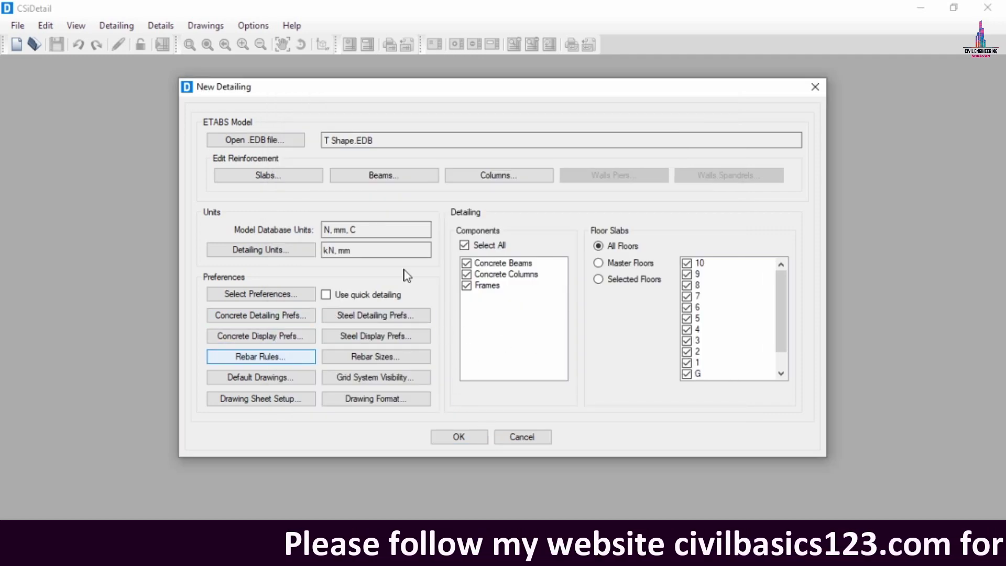
Step: Set the slab minimum bar spacing to 120 mm
drag(404, 188, 306, 194)
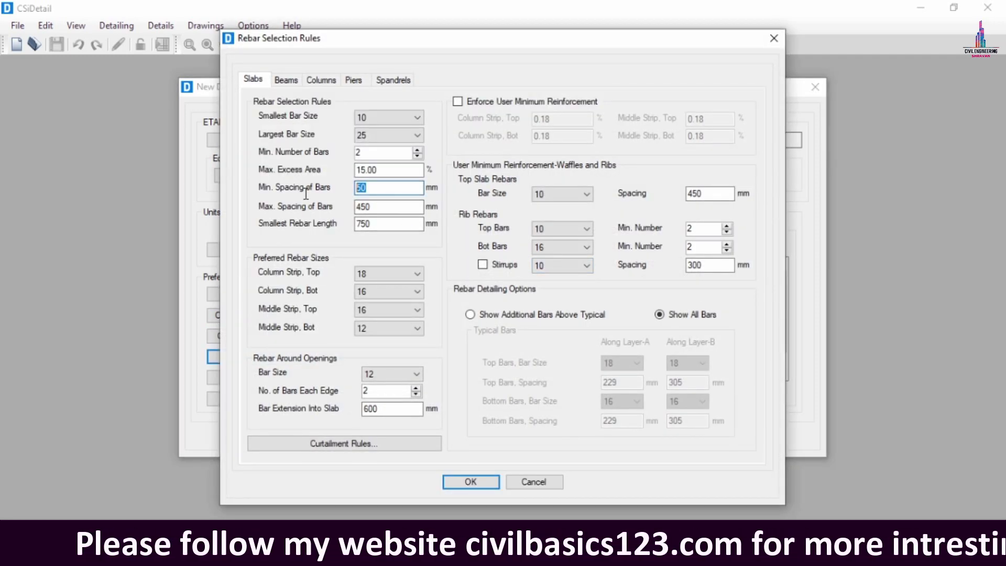
text(120)
key(Tab)
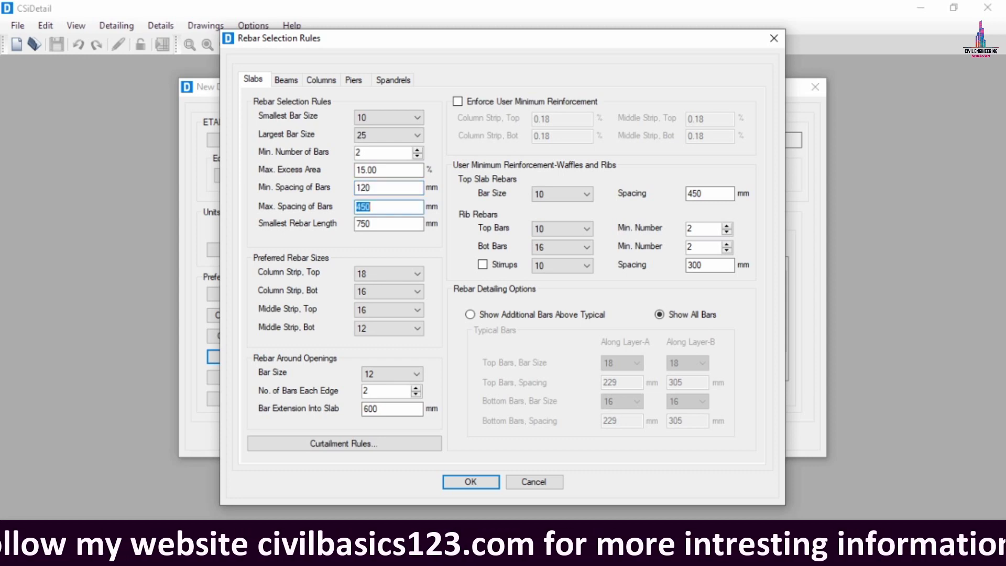
Step: Set beam stirrup spacing to 120 mm minimum and 450 mm maximum across zones
click(294, 78)
click(684, 275)
click(682, 273)
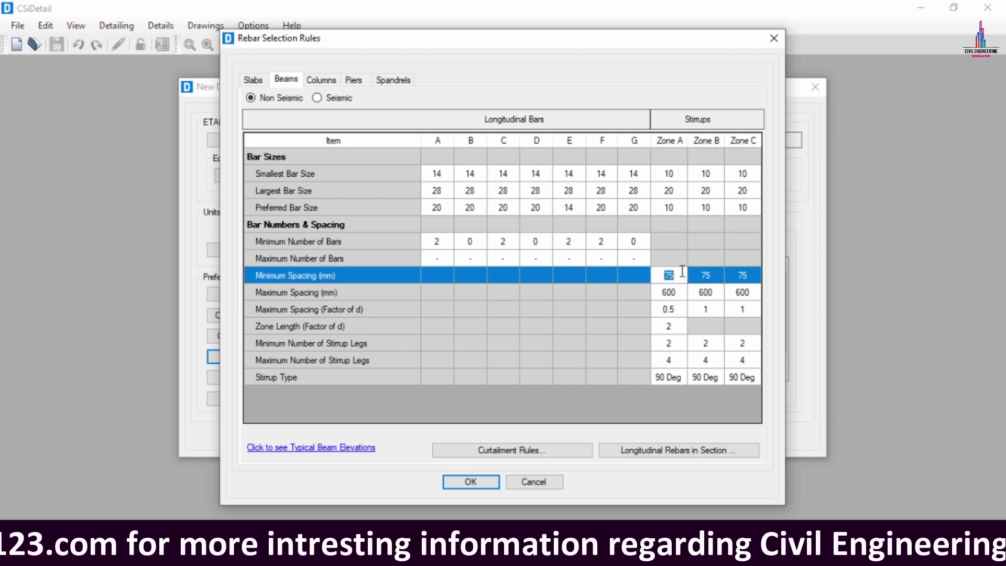
text(10)
key(BackSpace)
key(BackSpace)
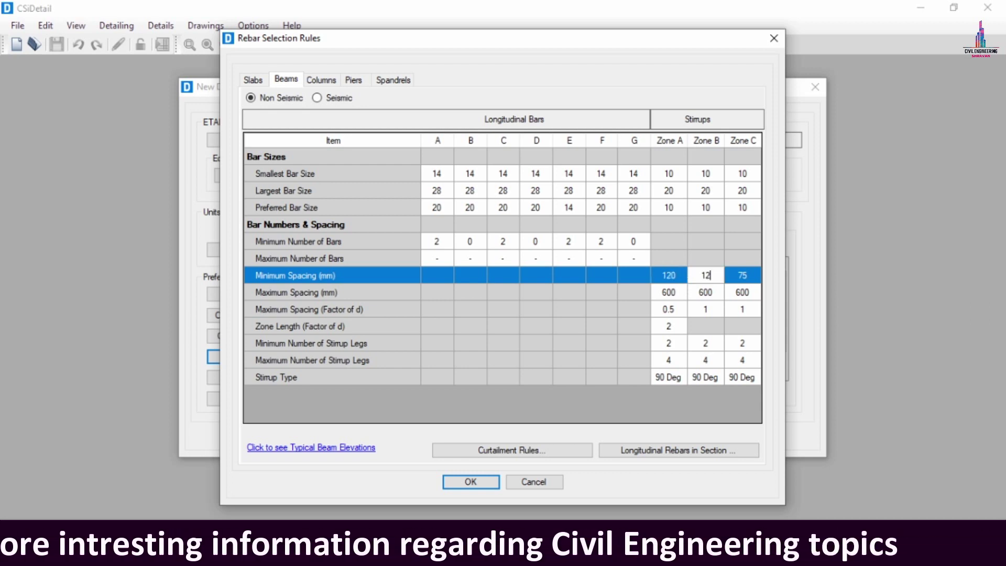
text(0)
key(Tab)
text(120)
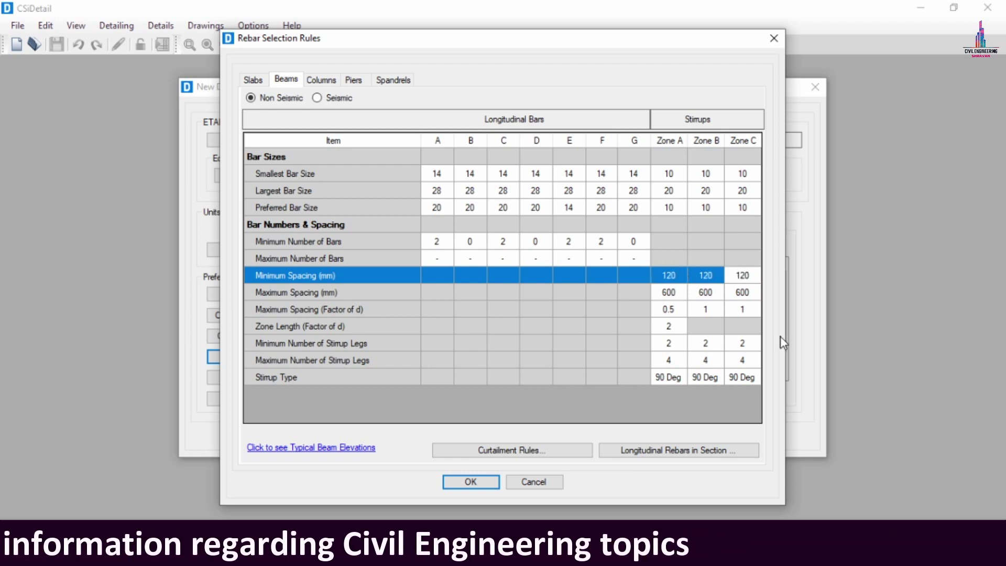
key(Tab)
text(4)
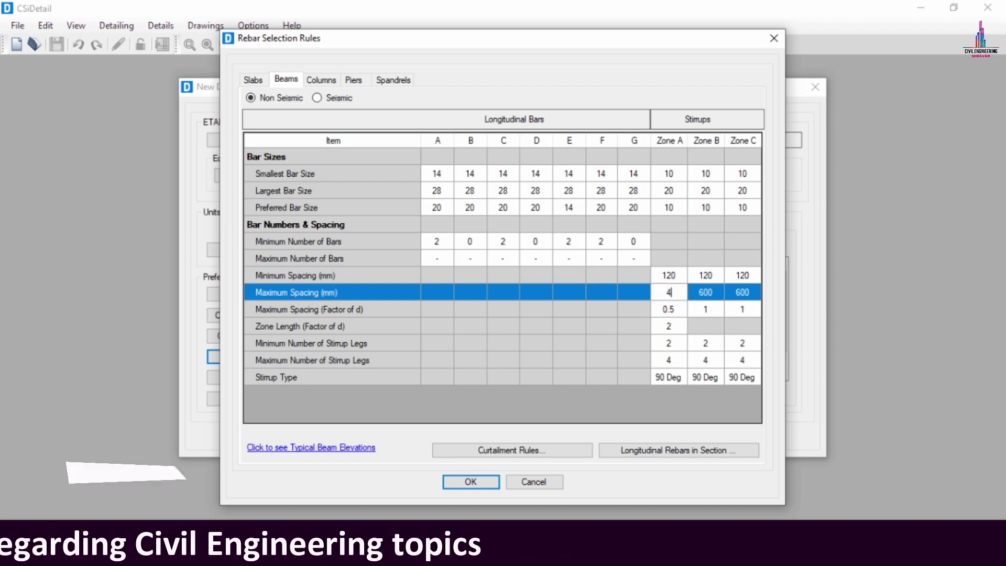
text(50)
key(Tab)
text(450)
key(Tab)
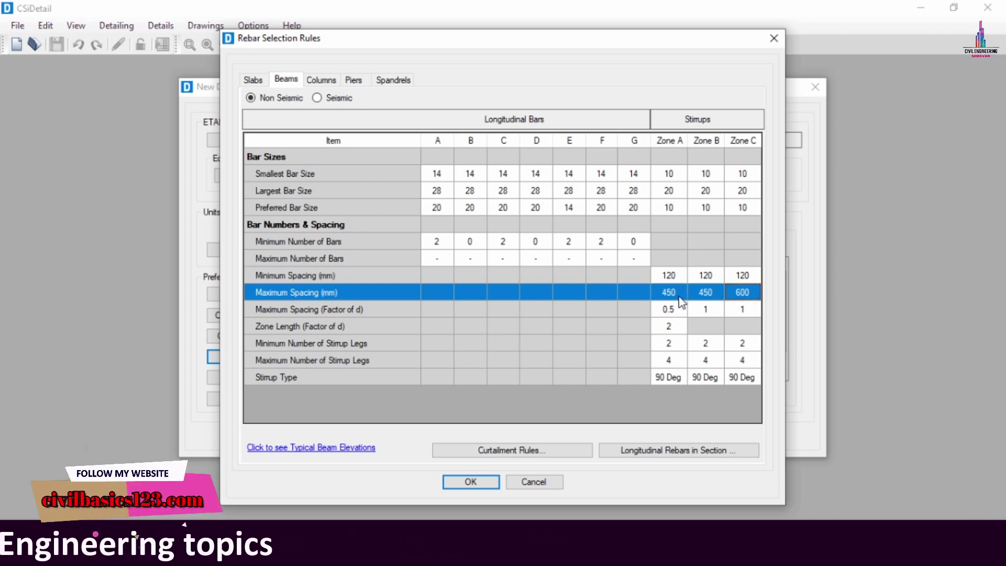
text(450)
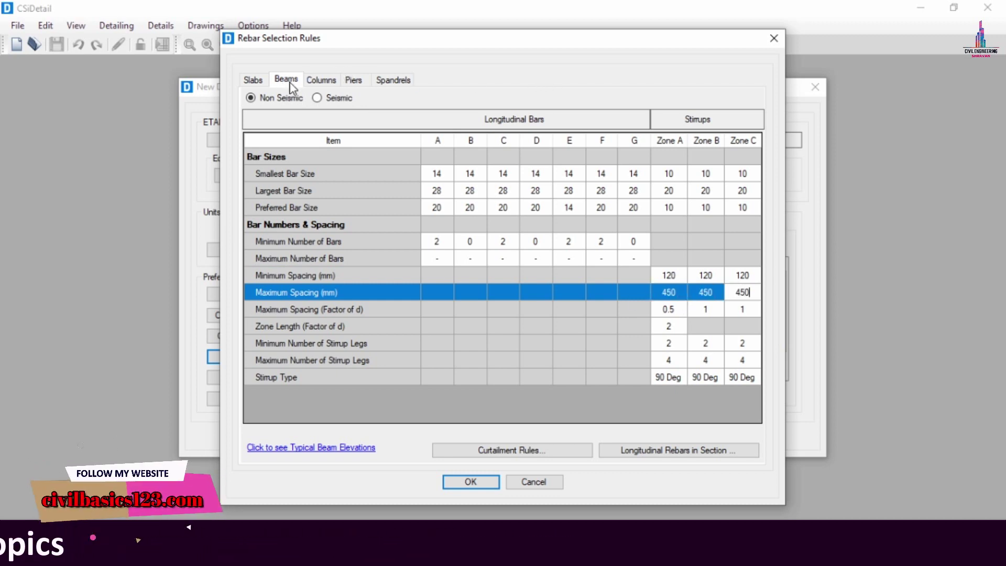
Step: Set column tie spacing to 120 mm minimum and 450 mm maximum, and confirm the rules
click(320, 82)
click(686, 295)
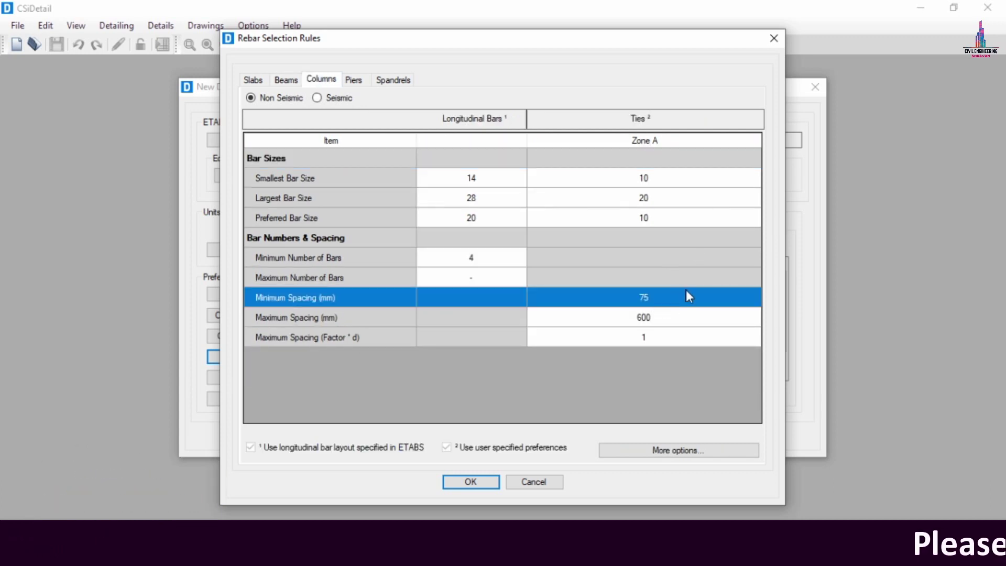
click(687, 296)
key(Return)
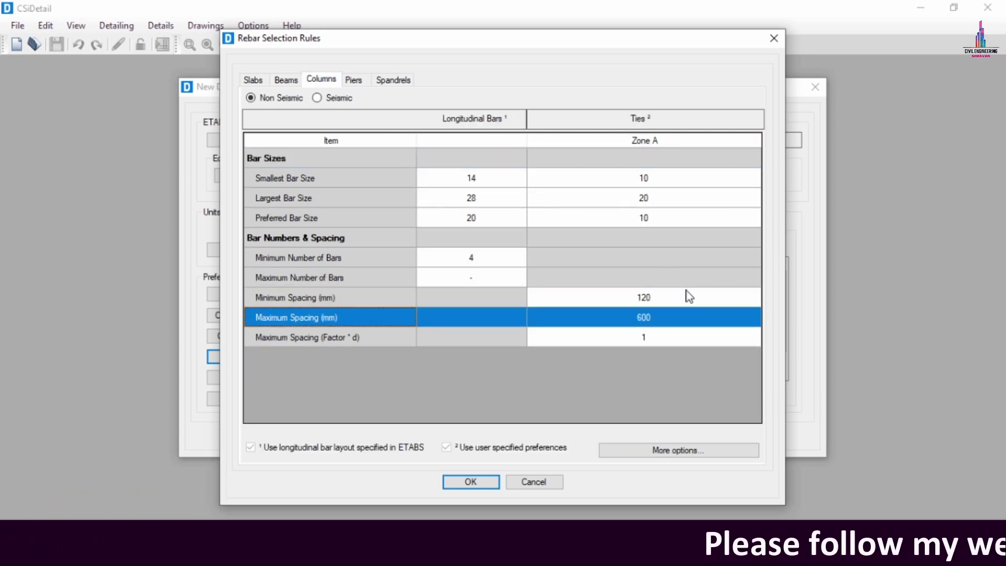
click(675, 317)
text(40)
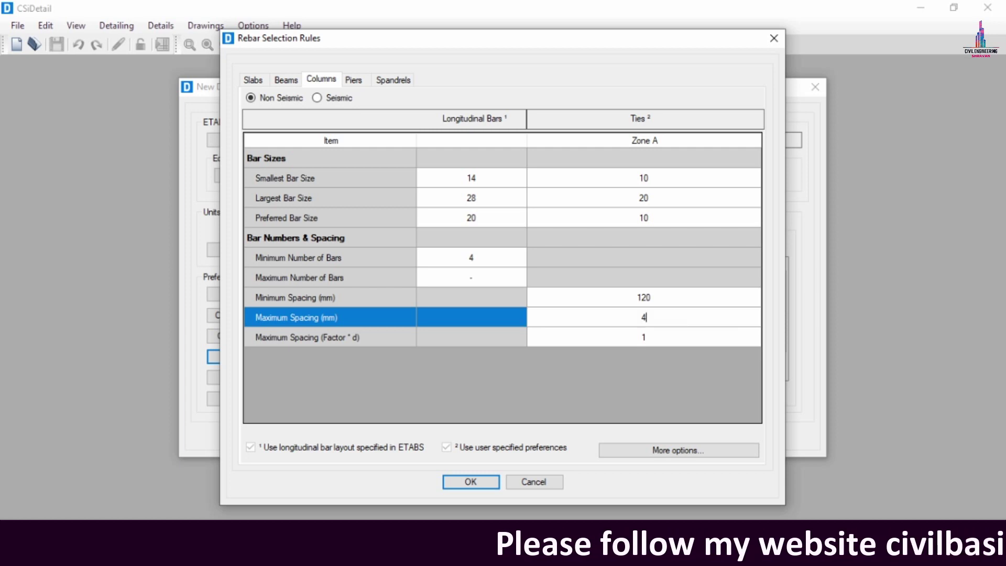
key(BackSpace)
text(50)
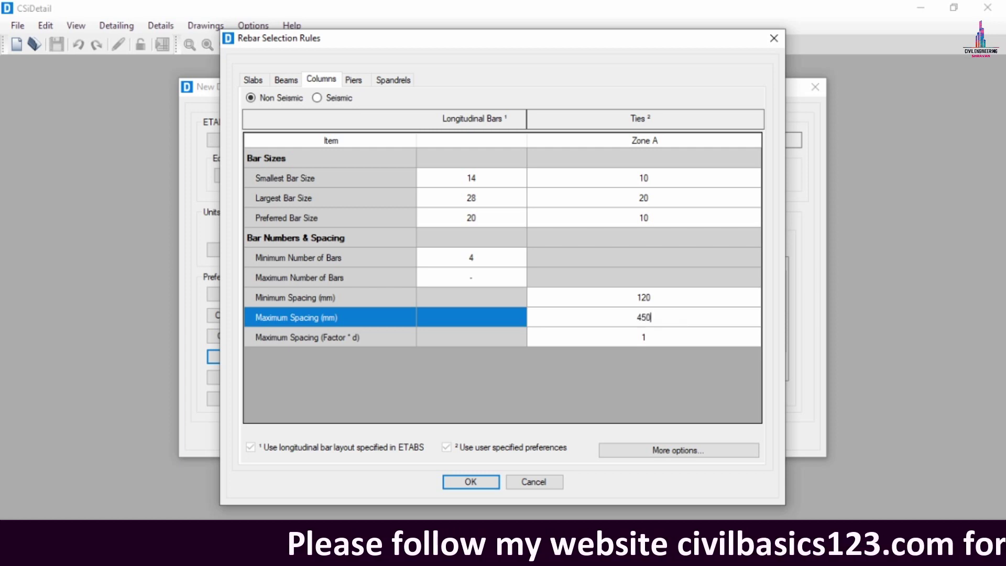
click(470, 481)
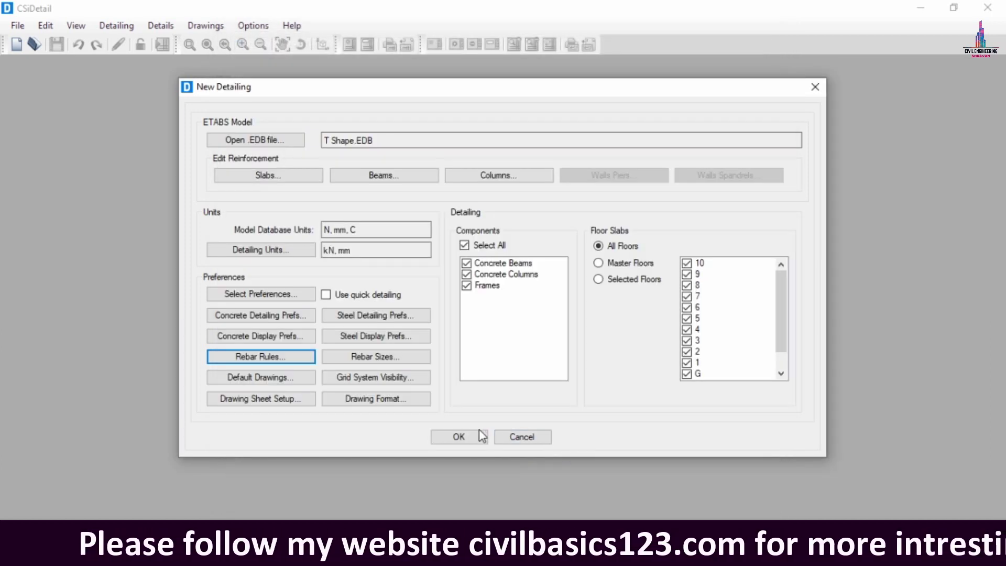
Step: Confirm the New Detailing setup to generate drawings, opening Floor Framing Plan - 10
click(465, 437)
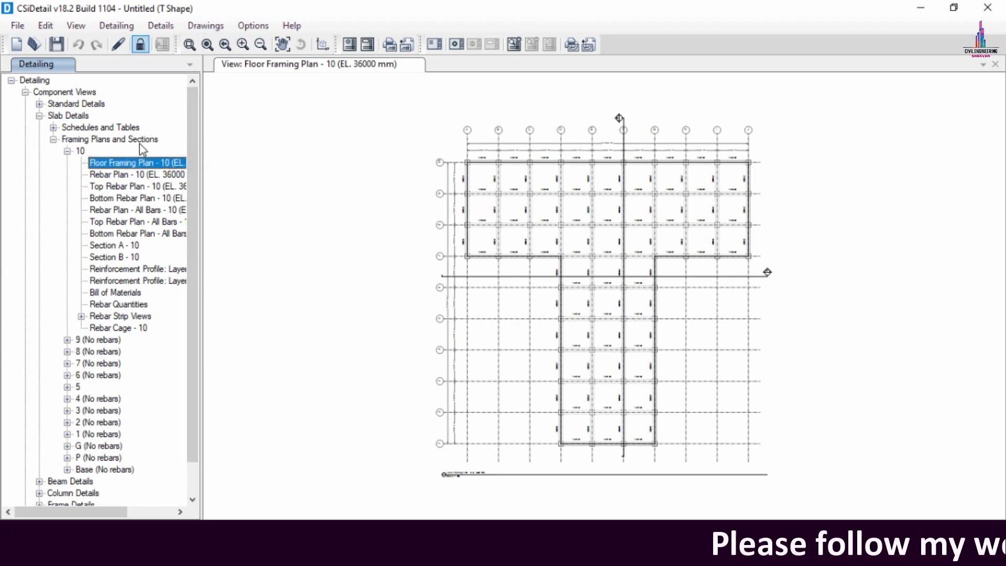
Step: View the level 10 Top, Bottom and All Bars rebar plans, then Rebar Cage - 10
click(116, 173)
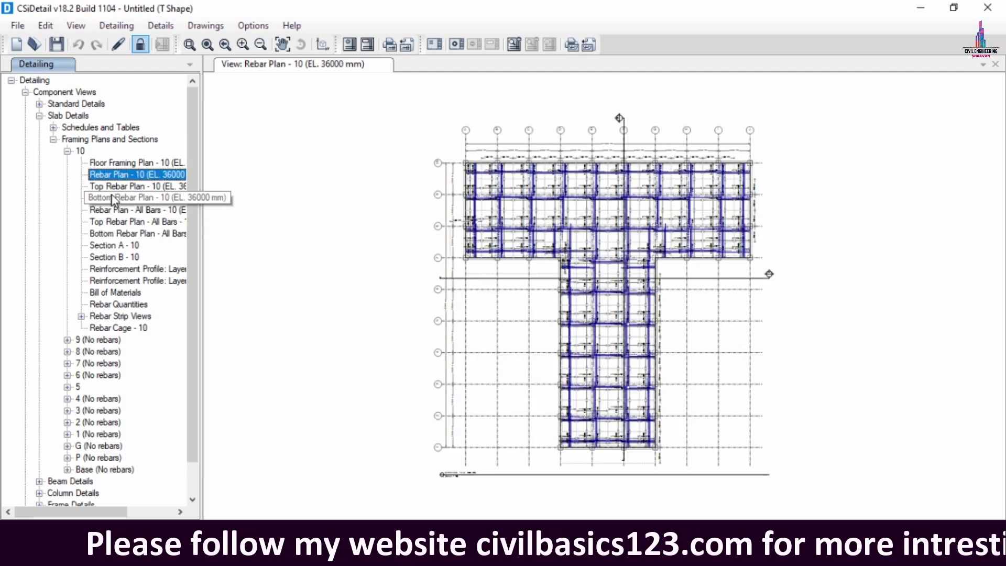
click(111, 187)
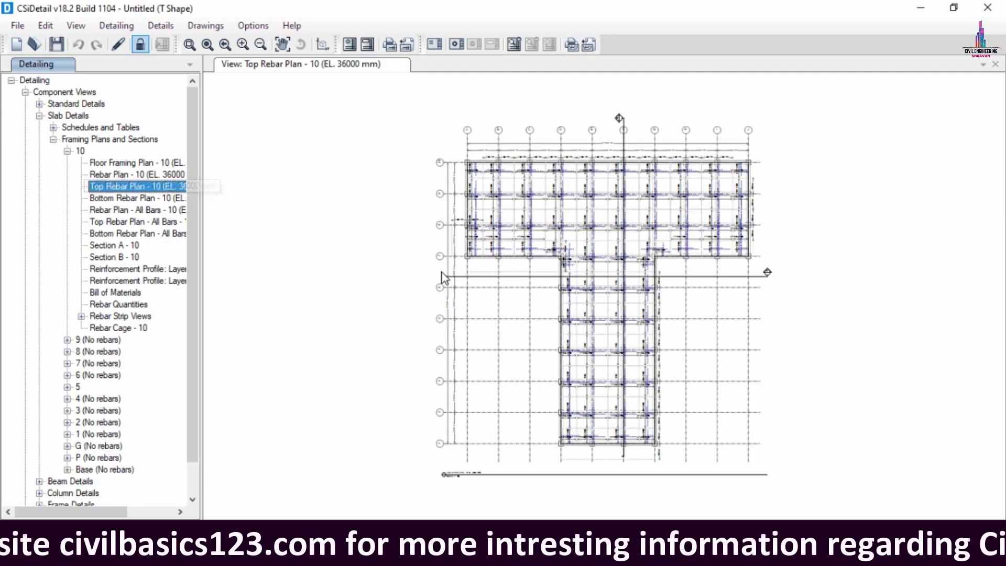
click(140, 199)
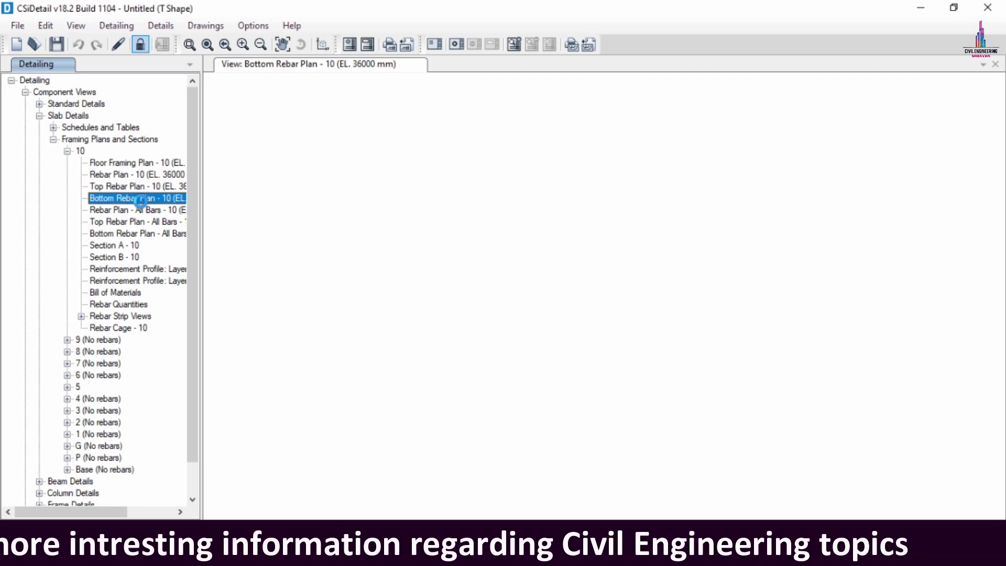
click(141, 209)
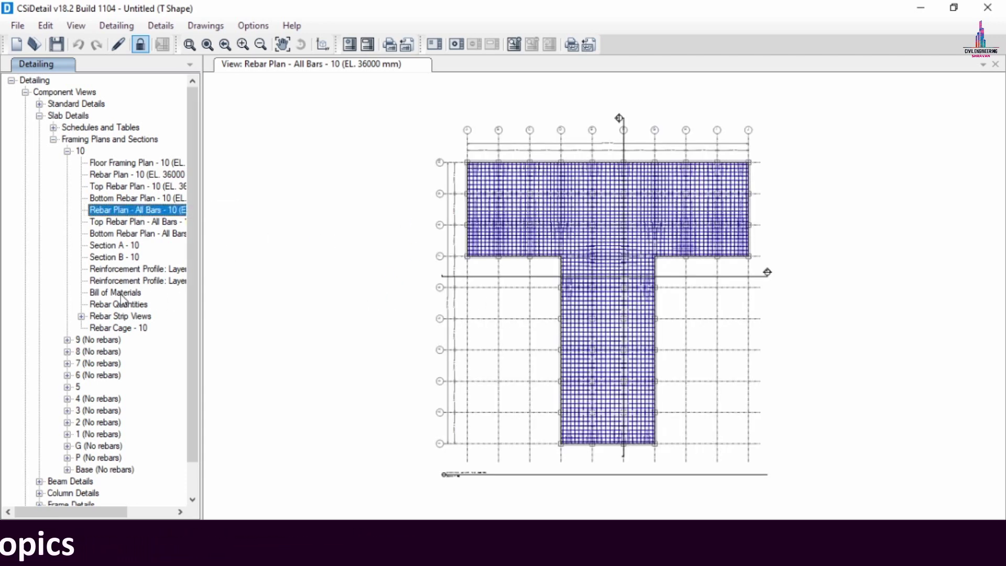
click(114, 328)
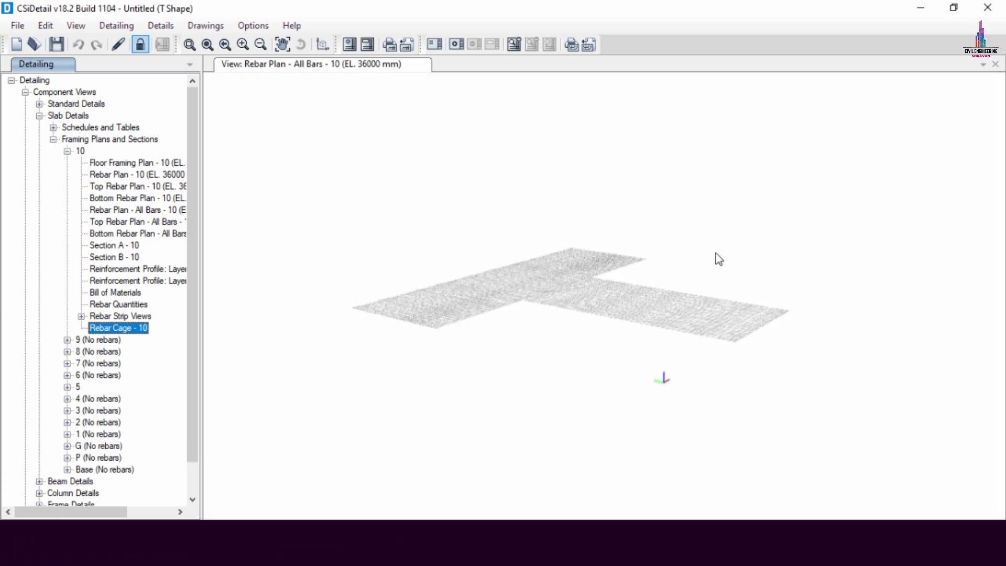
Step: Orbit and zoom the level 10 slab rebar cage in 3-D
middle_drag(716, 258, 611, 306)
scroll(608, 300, up, 10)
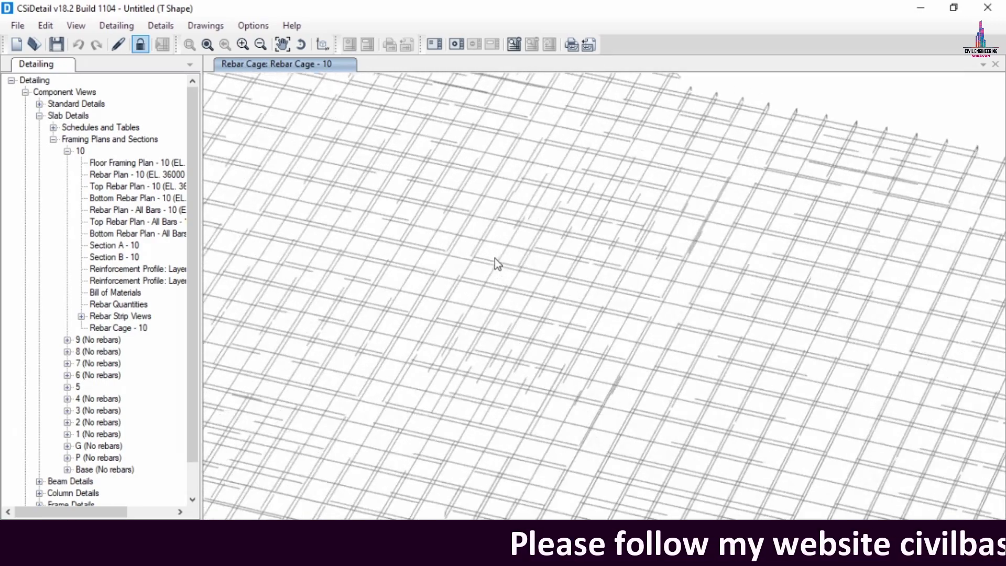
scroll(784, 196, down, 5)
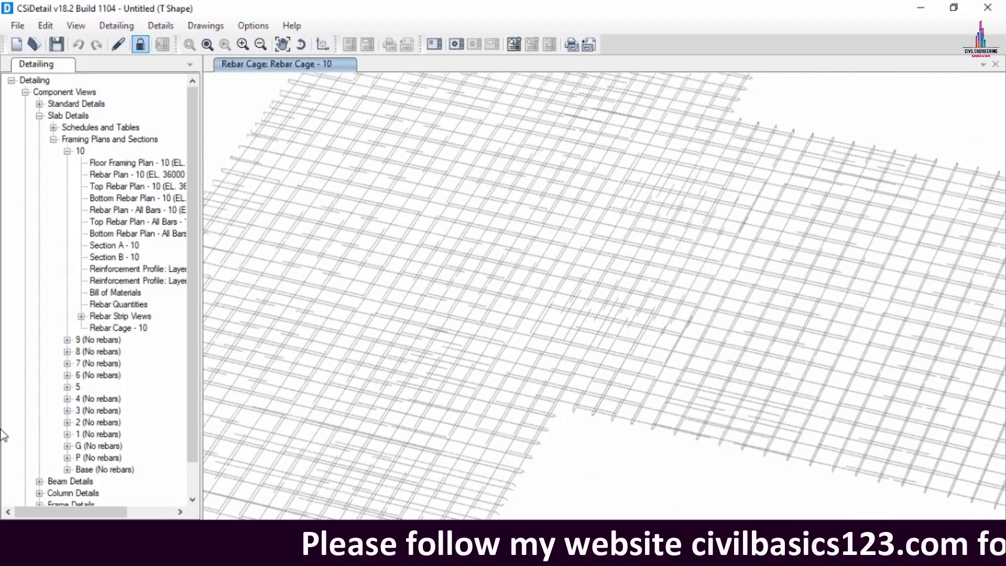
Step: Expand Beam Details to list concrete beam elevations and sections by floor
click(39, 482)
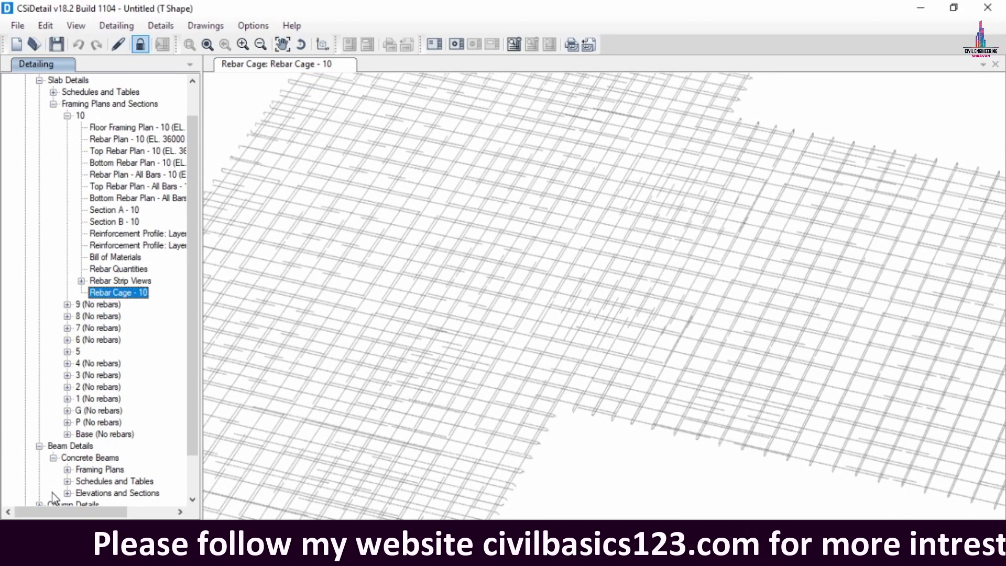
click(67, 493)
scroll(49, 337, down, 2)
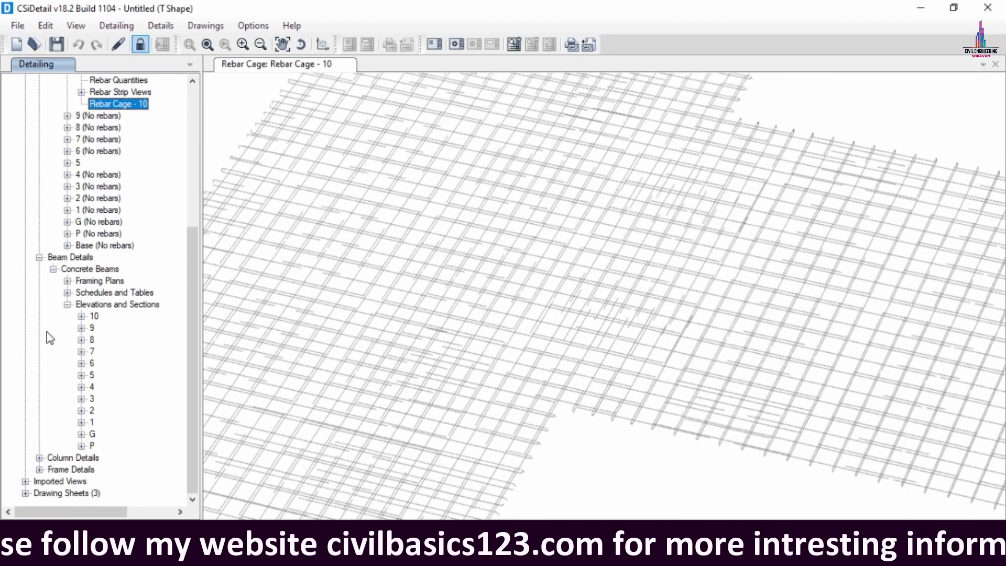
Step: View beam 10B1's Sections A, B and C
click(82, 340)
click(95, 351)
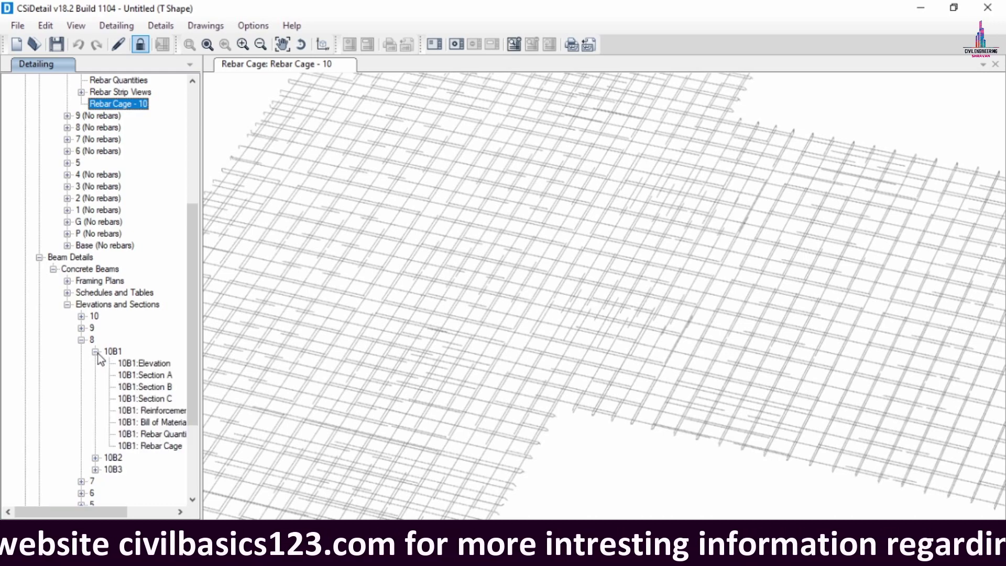
click(157, 375)
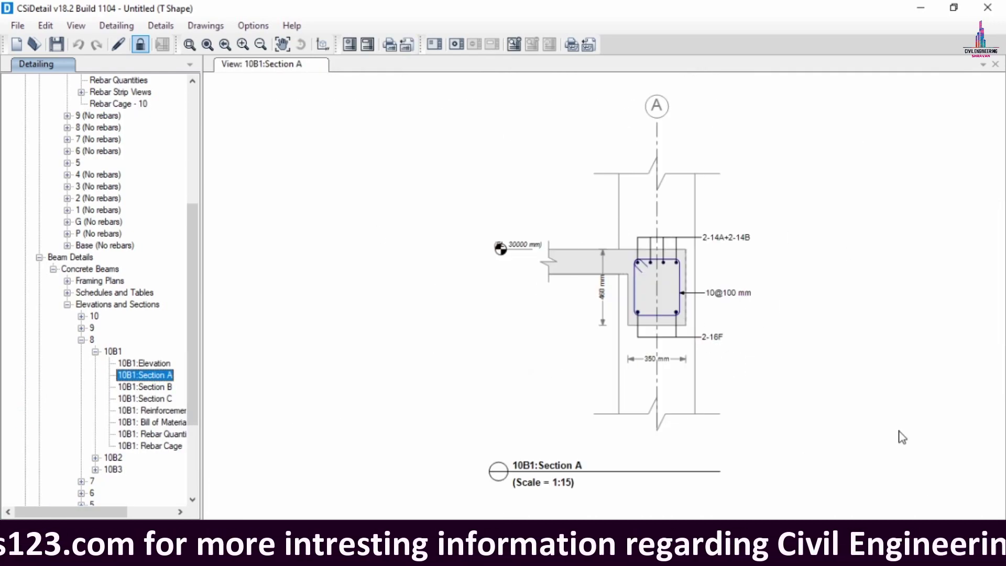
click(157, 386)
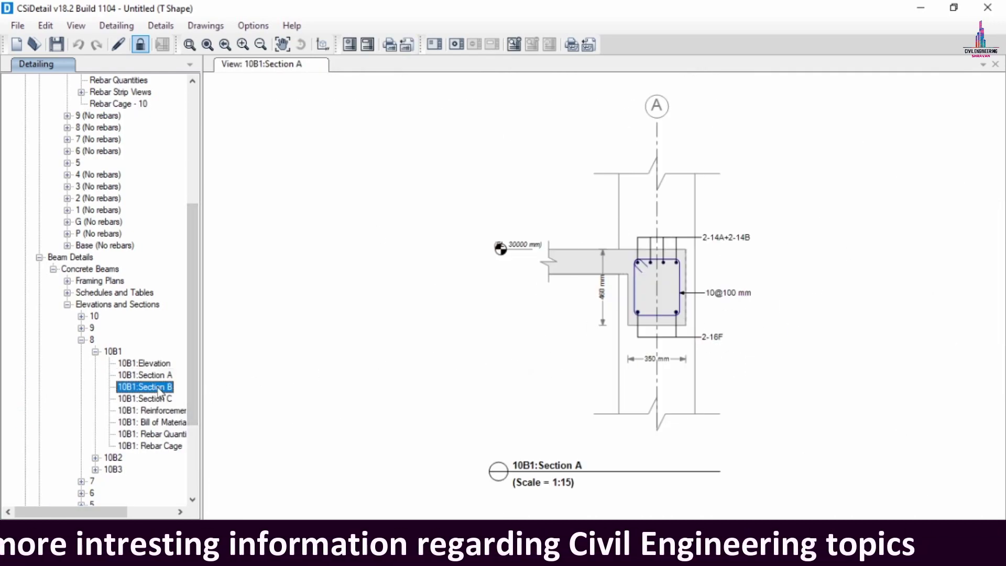
click(168, 399)
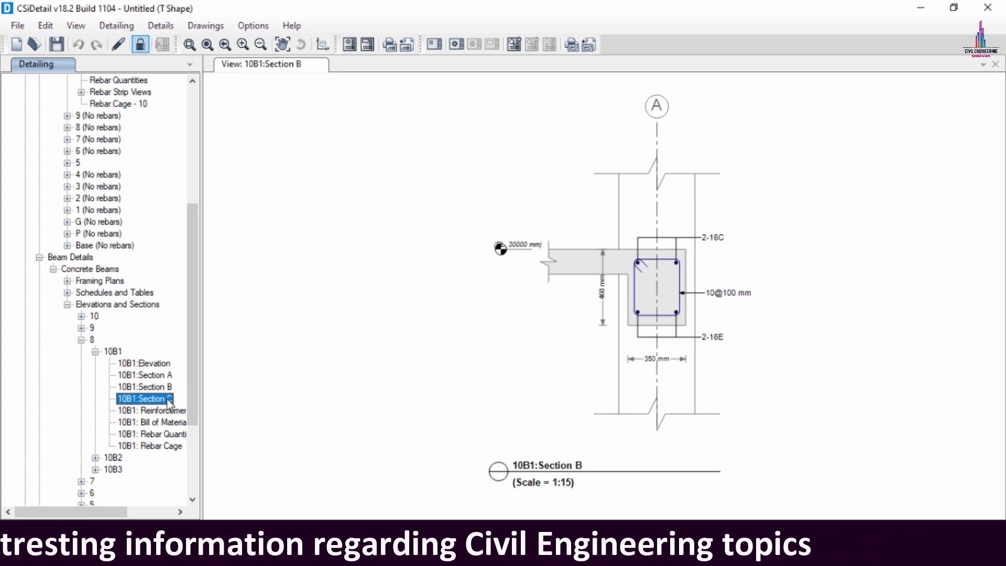
Step: Display beam 10B1's 3-D rebar cage and zoom in and out
click(157, 445)
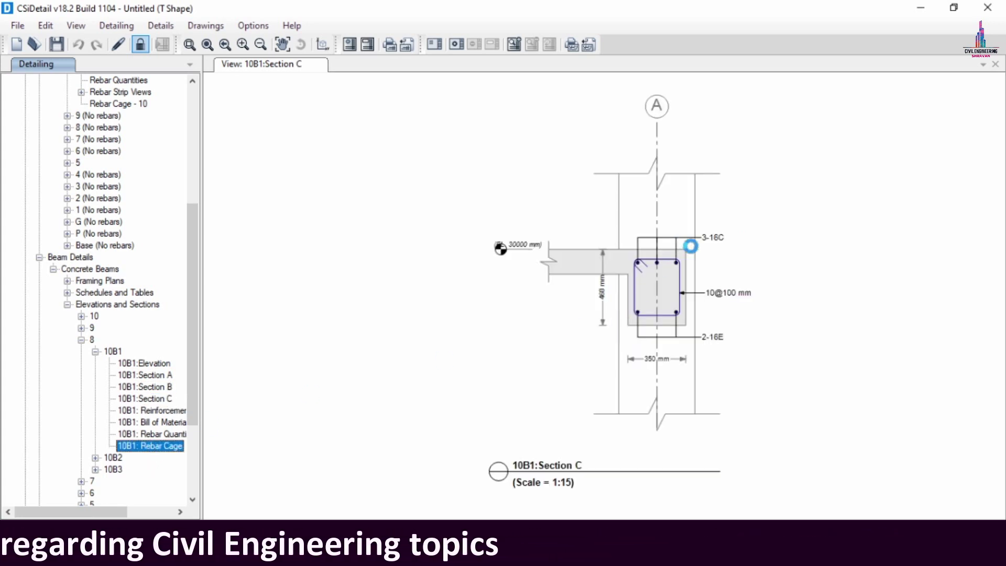
scroll(580, 328, up, 10)
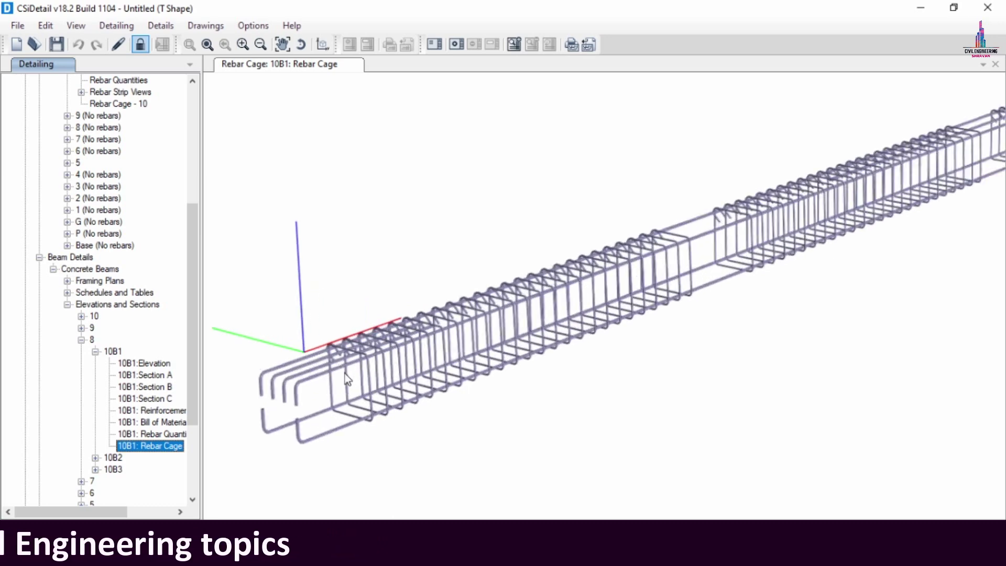
scroll(539, 305, down, 10)
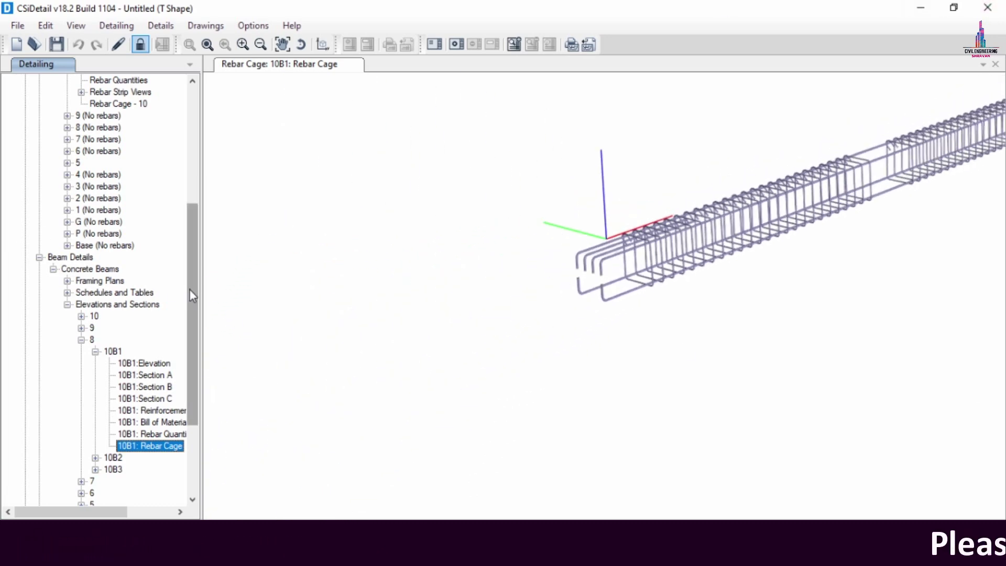
drag(190, 290, 191, 357)
click(40, 458)
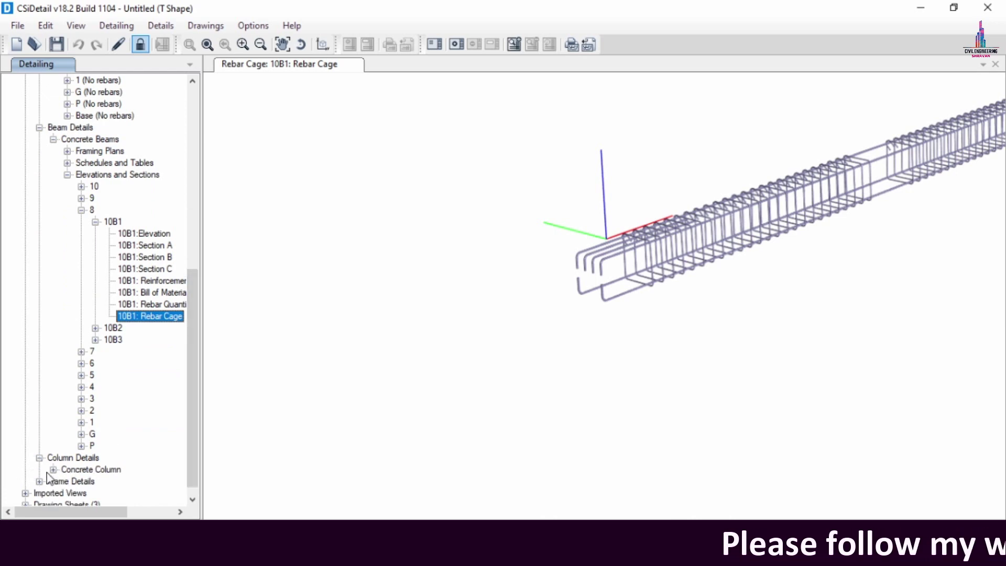
Step: View column C4's Elevation-1, Elevation-2 and Elevation-3
click(53, 469)
click(67, 493)
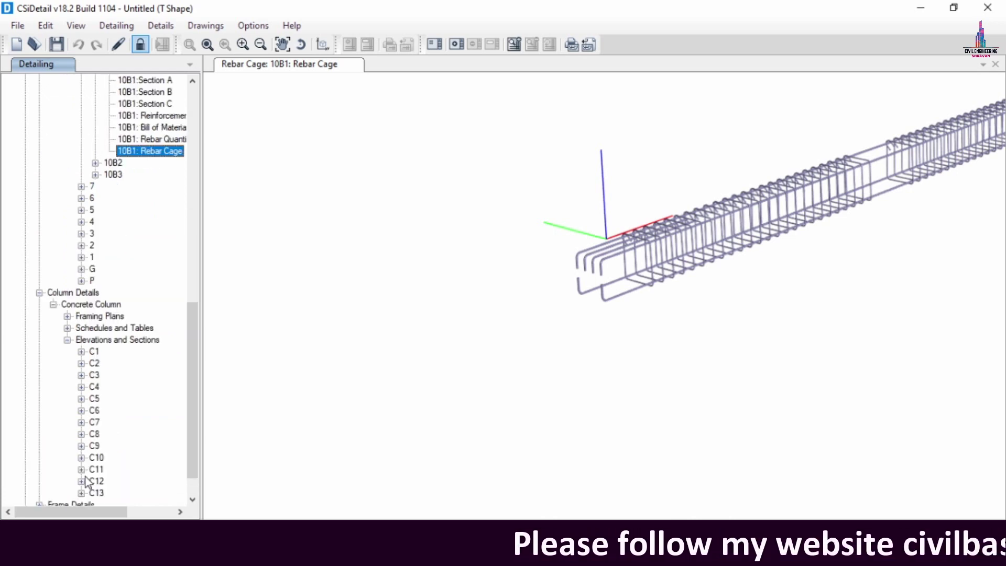
click(81, 387)
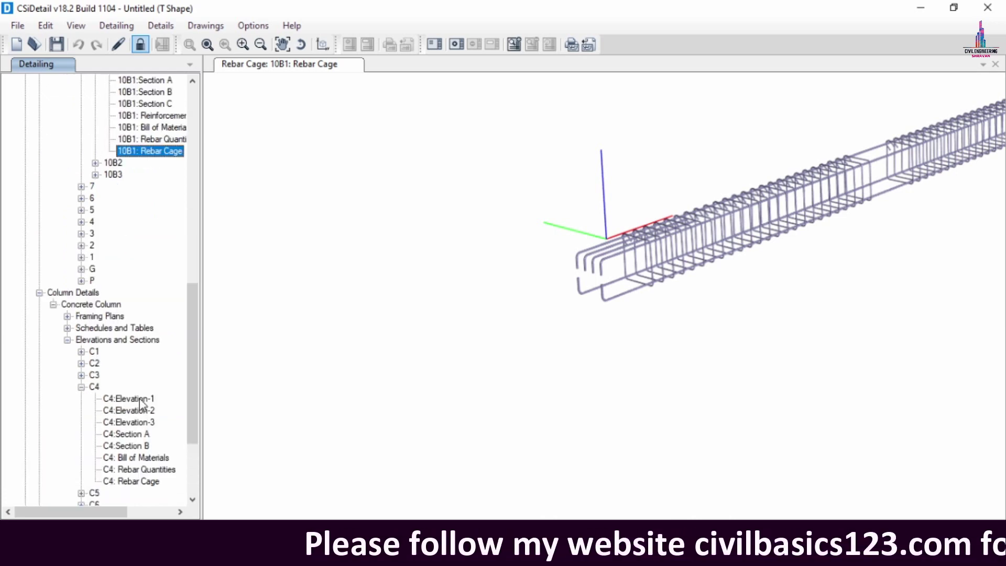
click(137, 400)
click(139, 411)
click(142, 422)
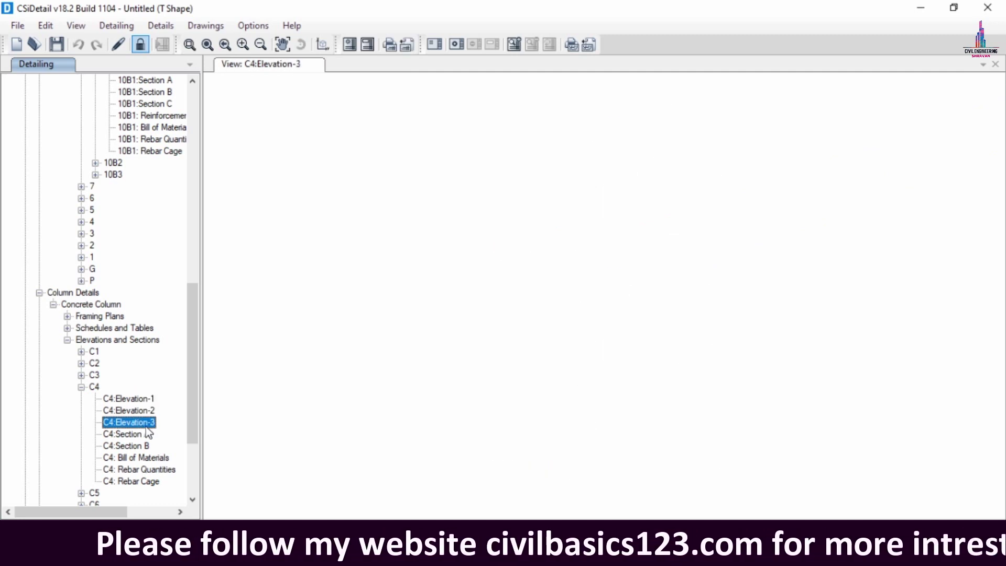
Step: View column C4's 460 mm Sections A and B, then its 3-D rebar cage
click(145, 433)
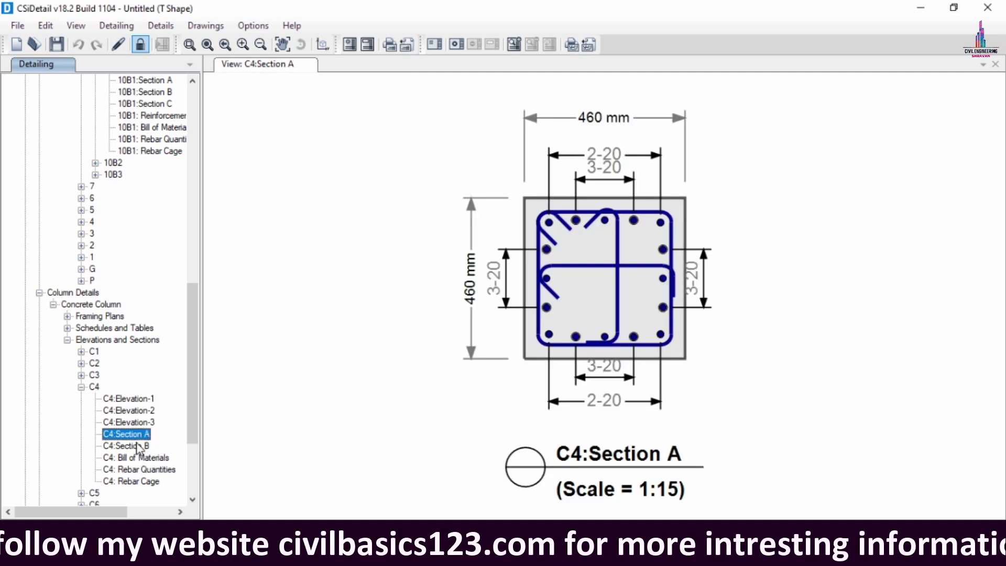
click(138, 446)
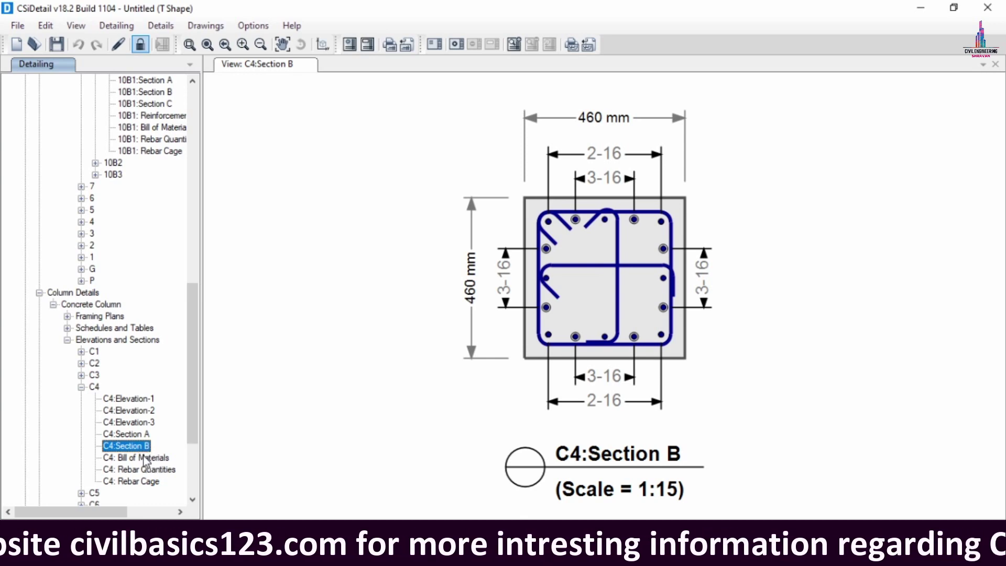
click(132, 481)
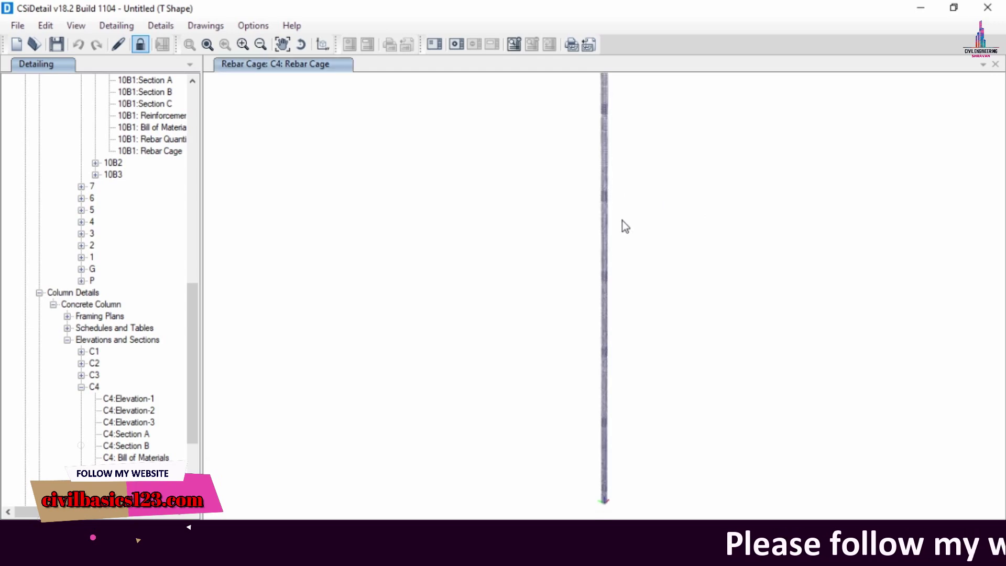
scroll(634, 283, down, 3)
scroll(580, 161, up, 5)
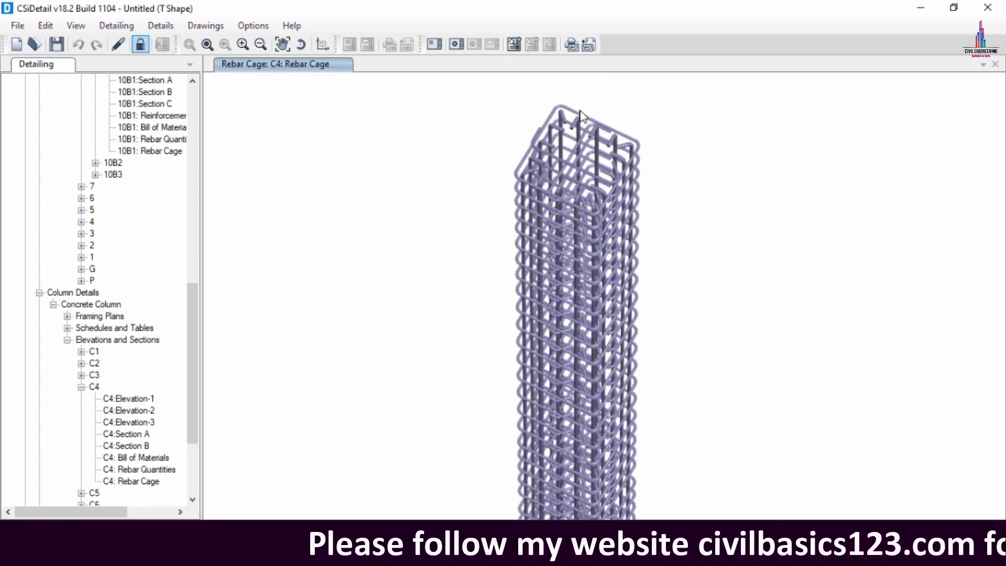
scroll(580, 111, up, 6)
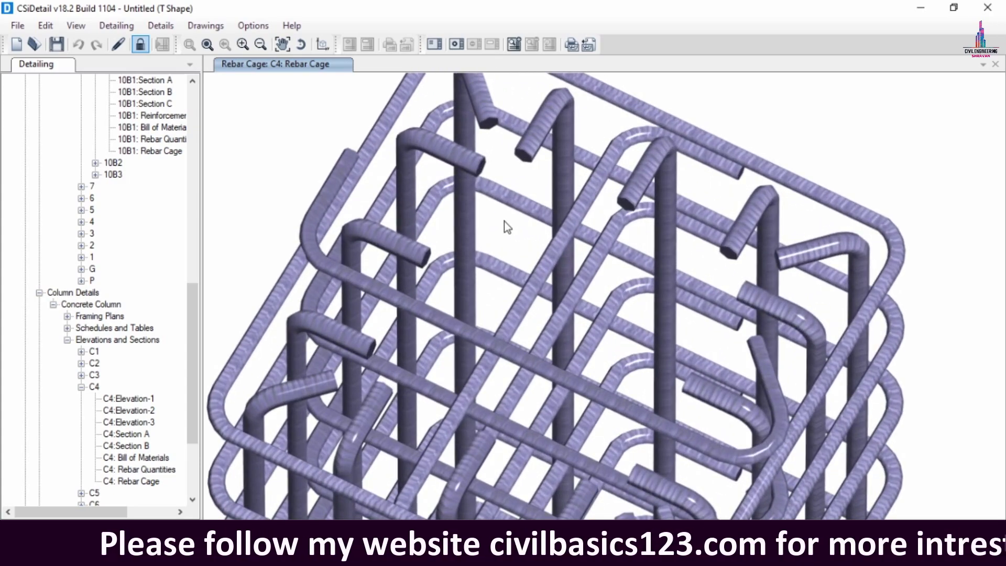
middle_drag(563, 341, 690, 317)
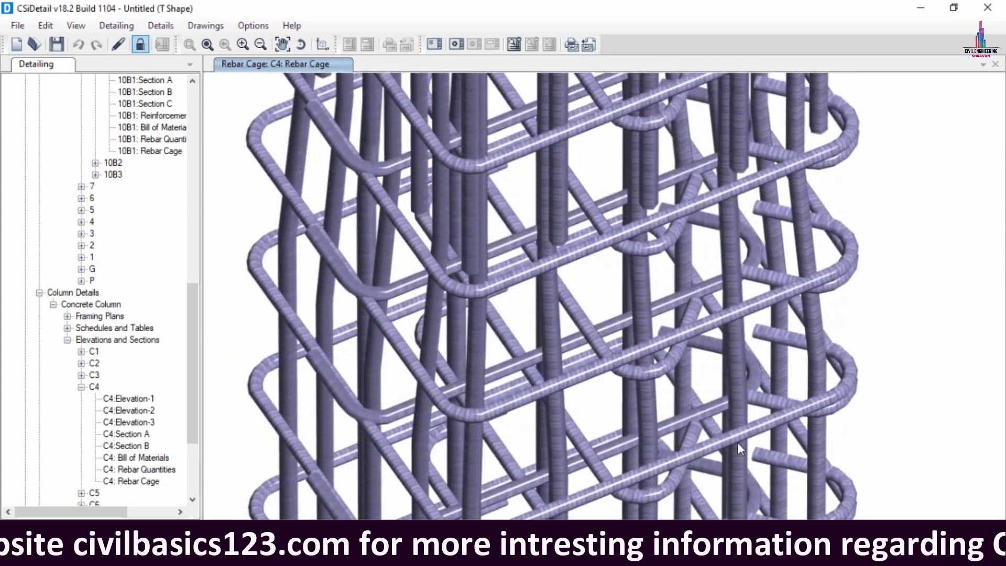
scroll(642, 282, down, 6)
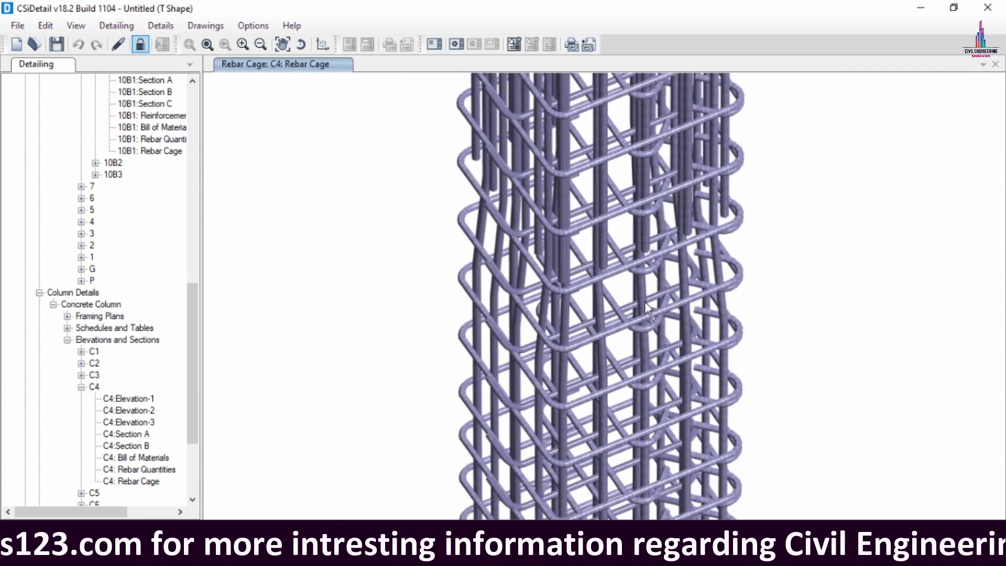
scroll(696, 266, down, 6)
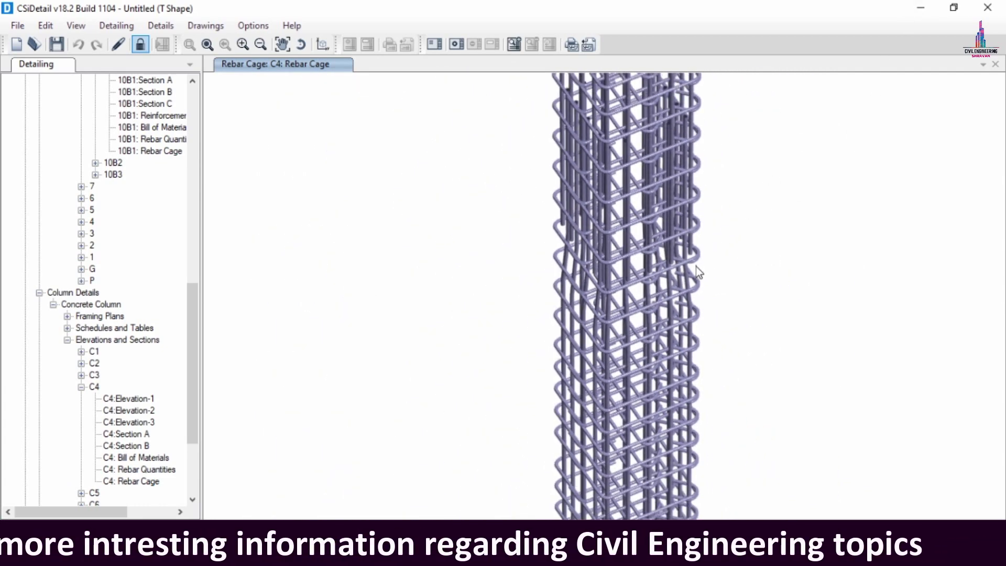
middle_drag(673, 194, 816, 204)
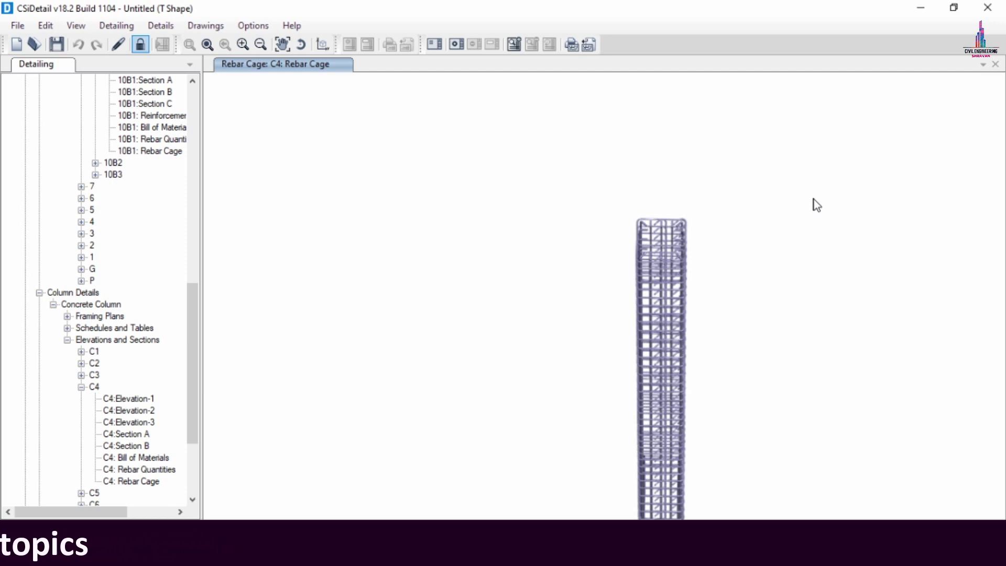